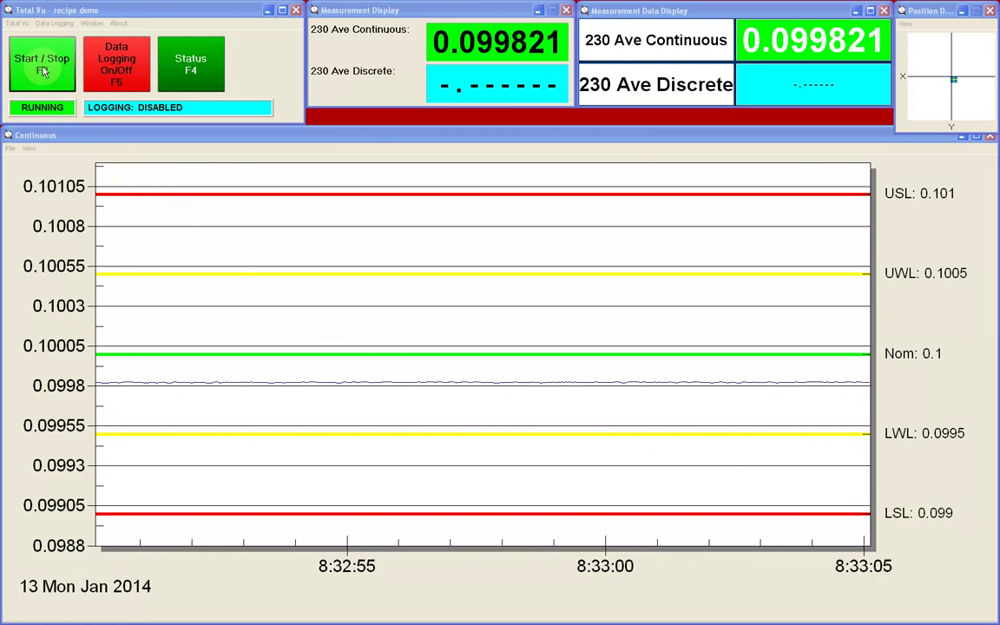
Step: Open the data logging settings in the full configuration and create a new measurement log
click(15, 24)
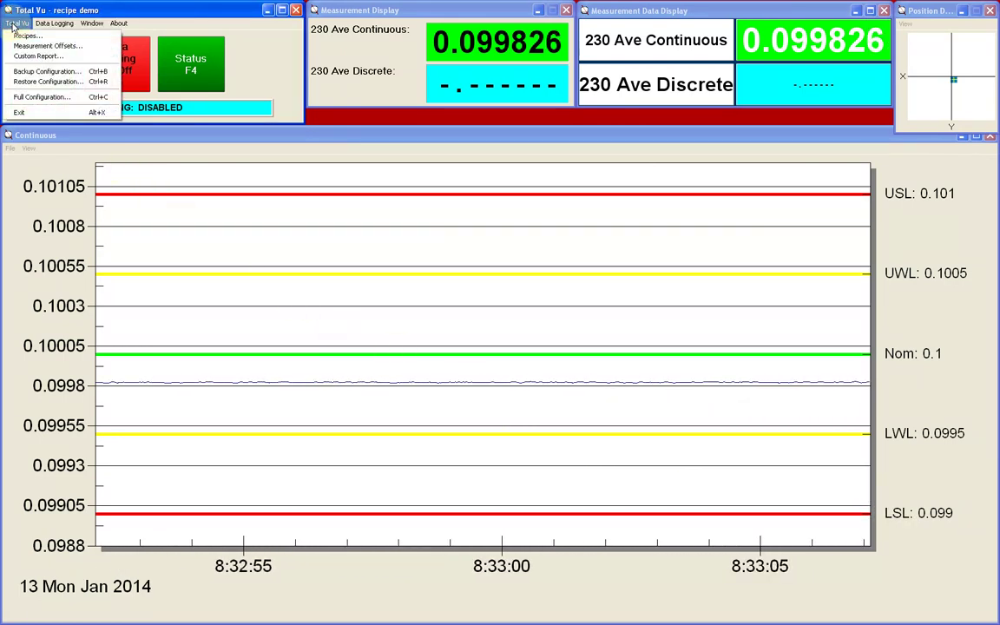
click(46, 98)
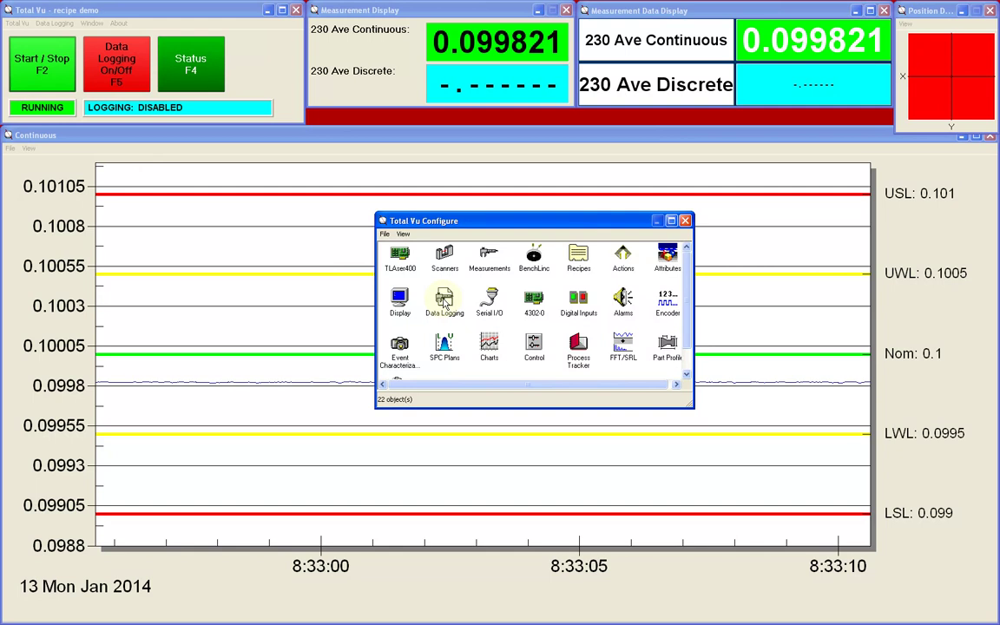
double_click(443, 302)
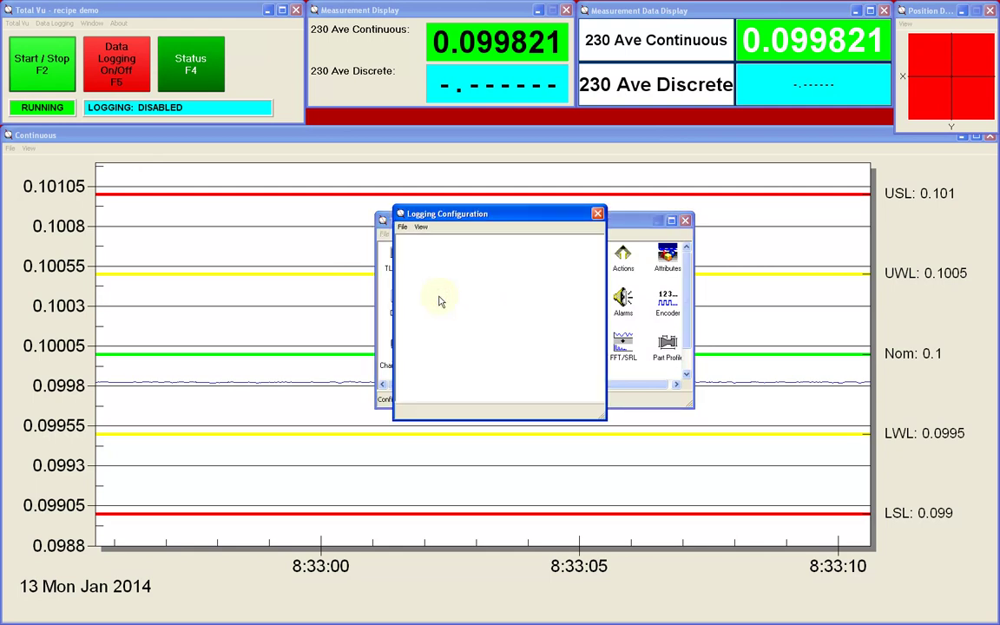
click(403, 227)
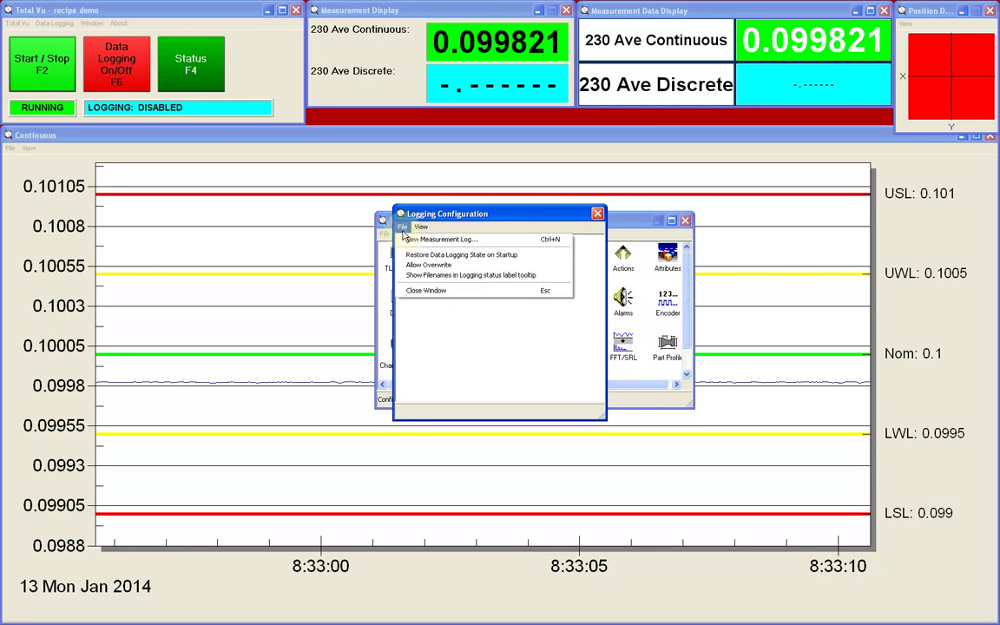
click(445, 240)
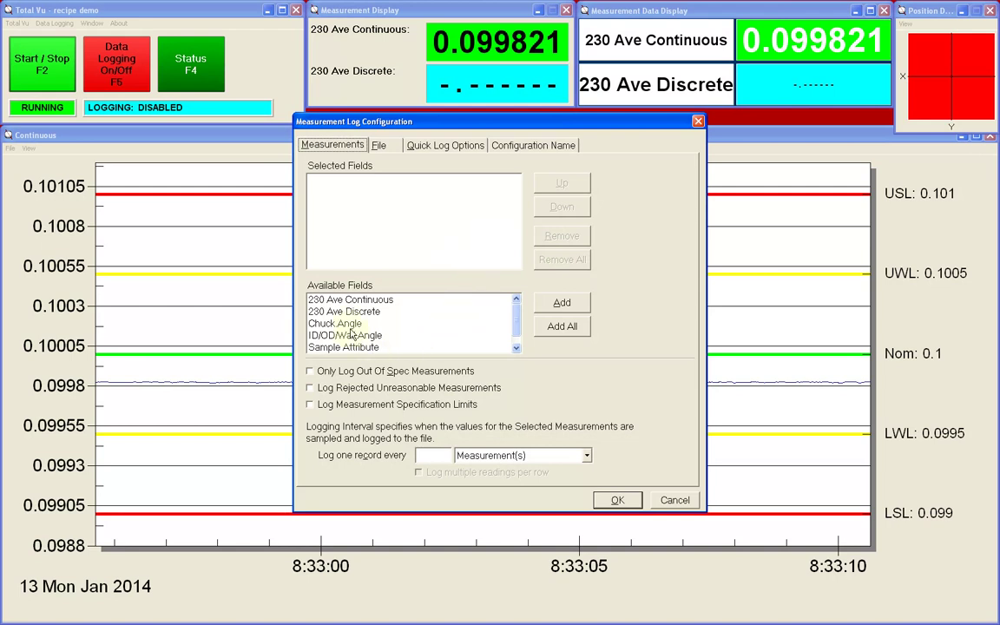
Step: Add 230 Ave Continuous from the available fields to the log's selected fields
click(517, 347)
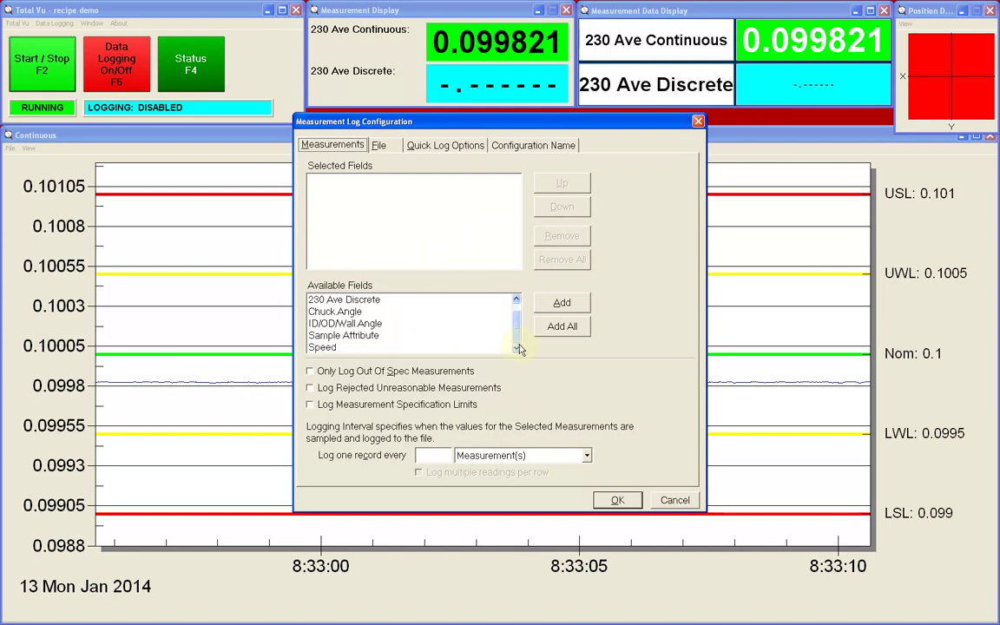
scroll(518, 335, up, 1)
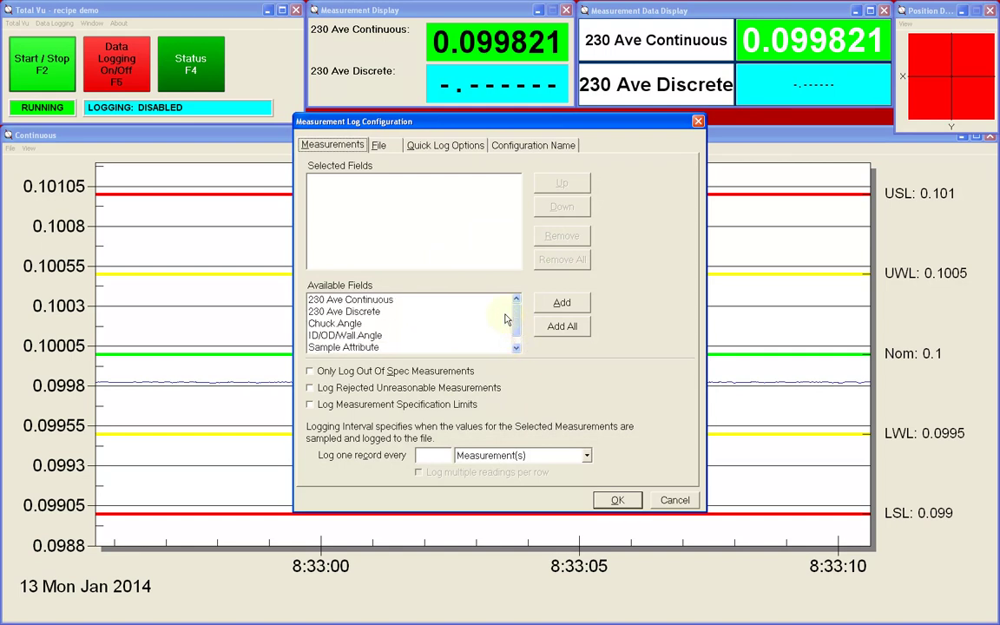
click(385, 301)
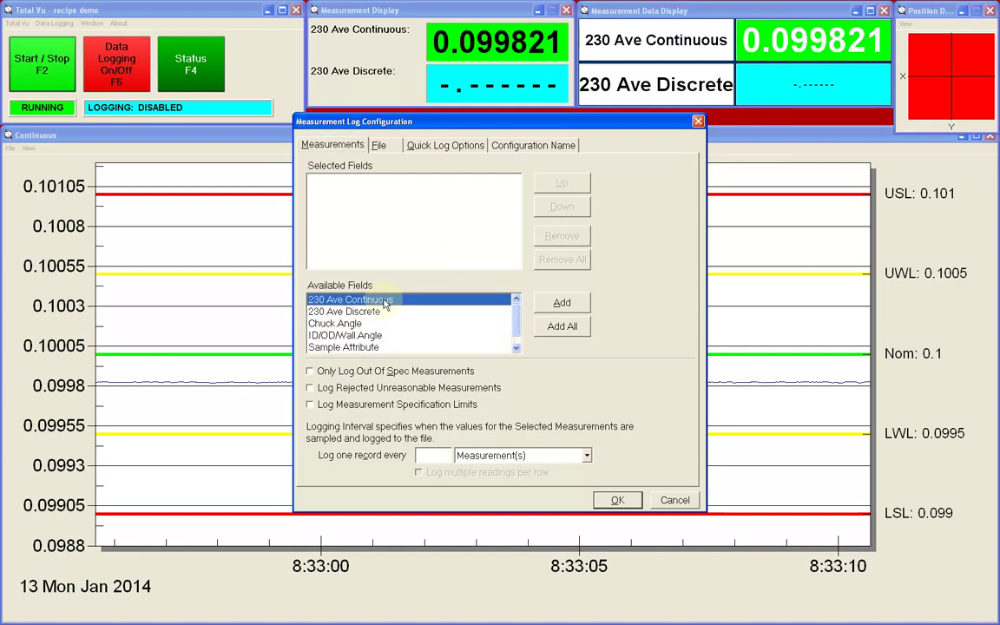
click(561, 304)
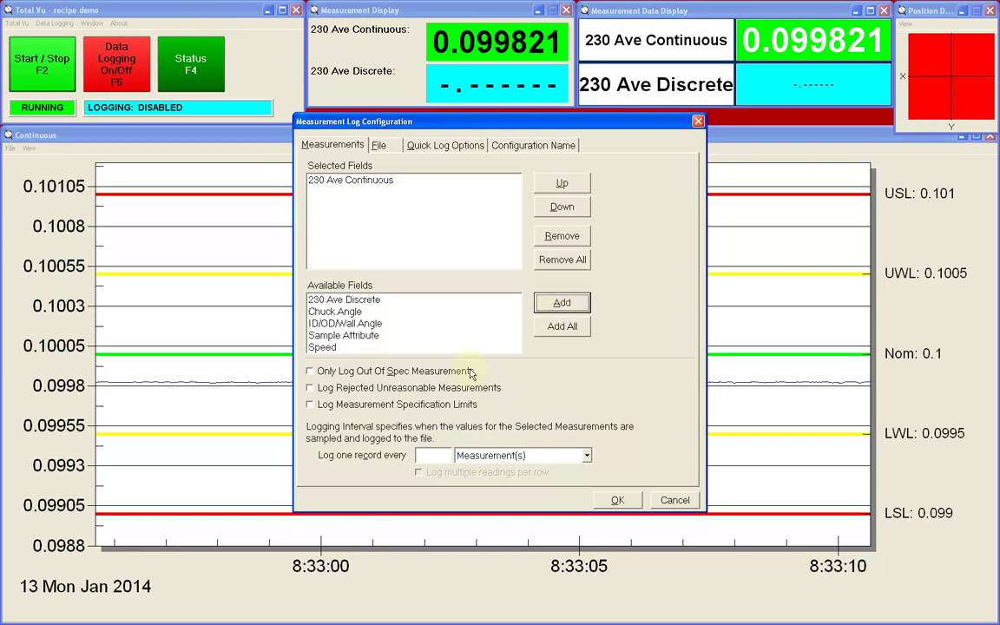
Step: Try the options for logging only out-of-spec measurements, rejected unreasonable measurements and measurement specification limits, leaving all three disabled
click(310, 371)
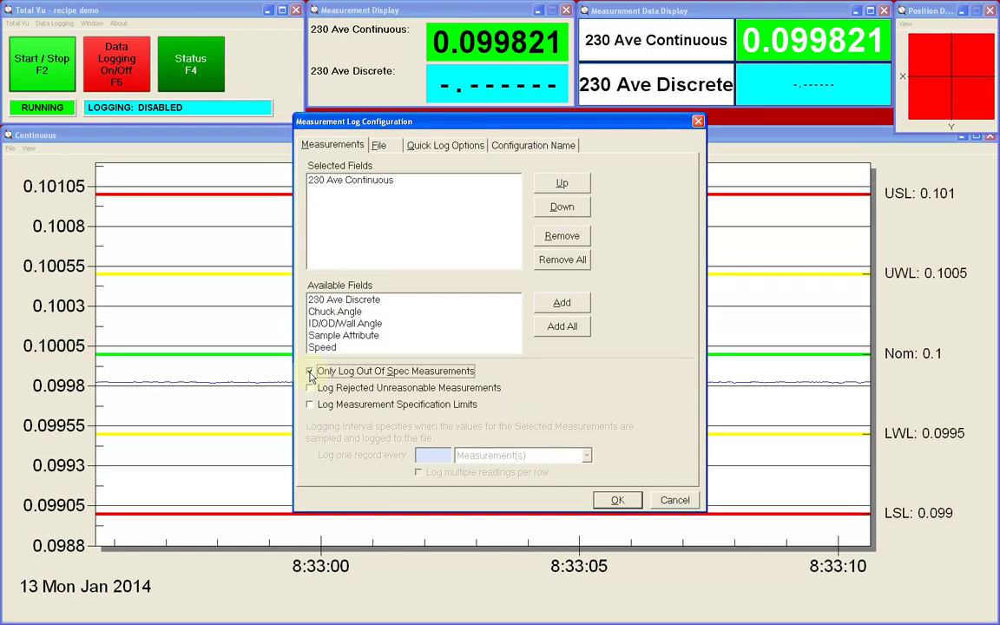
click(310, 371)
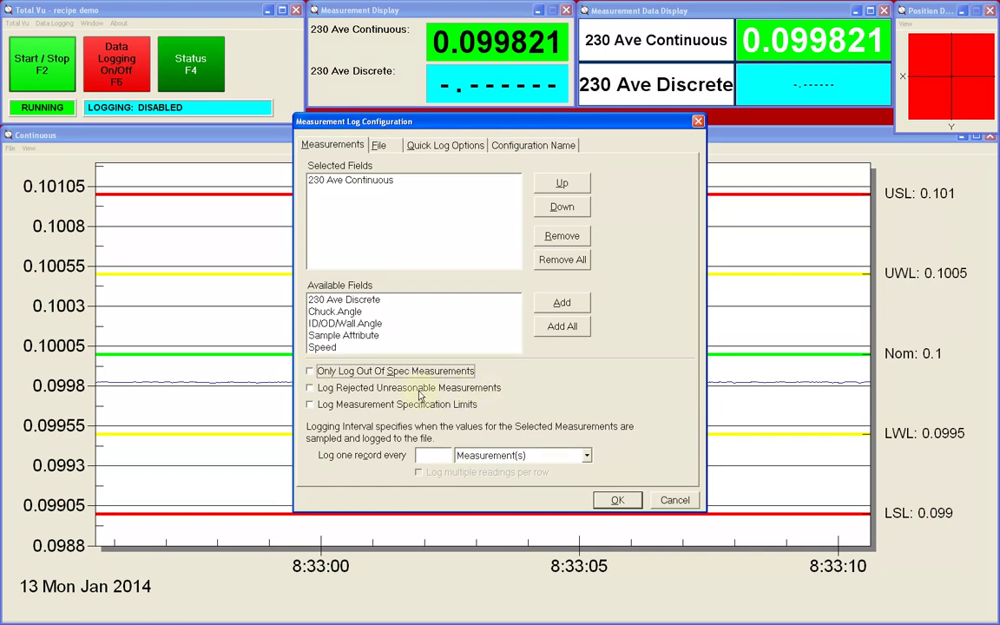
click(310, 389)
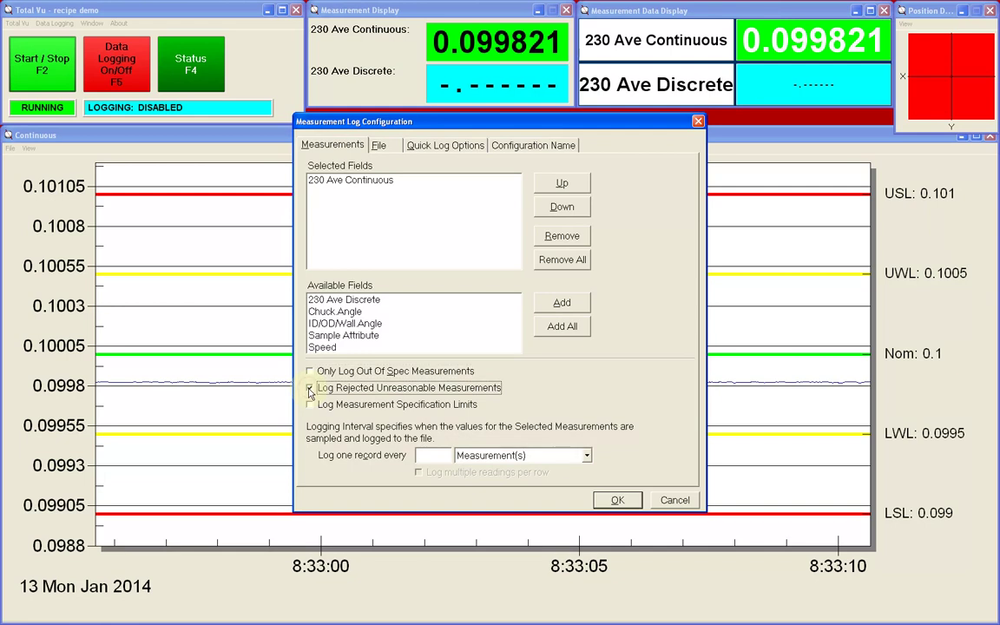
click(310, 389)
click(310, 408)
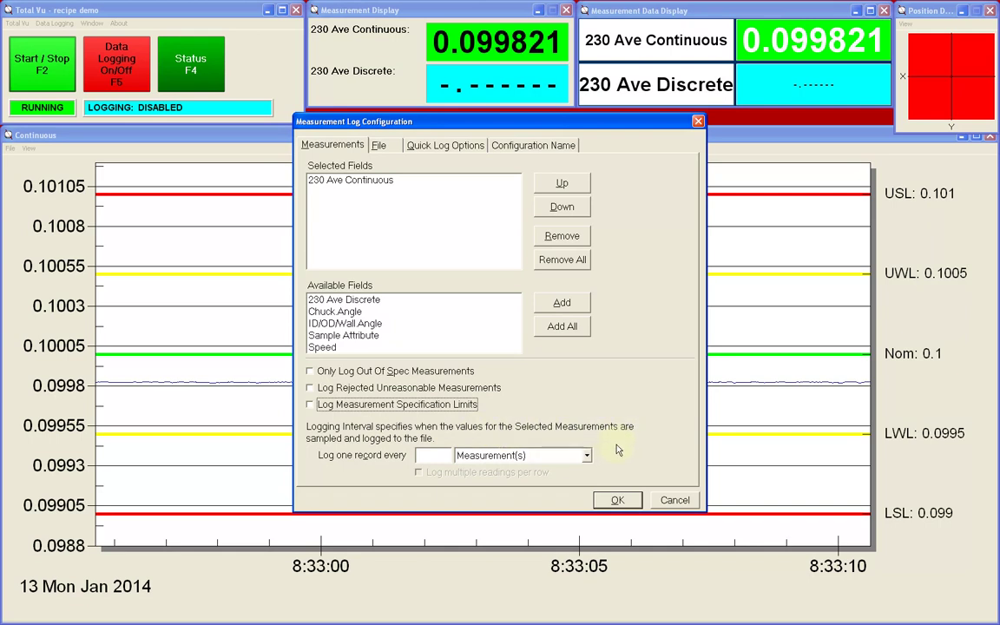
Step: Review the available logging interval choices and set the log to one record every 5 Measurement(s)
click(587, 457)
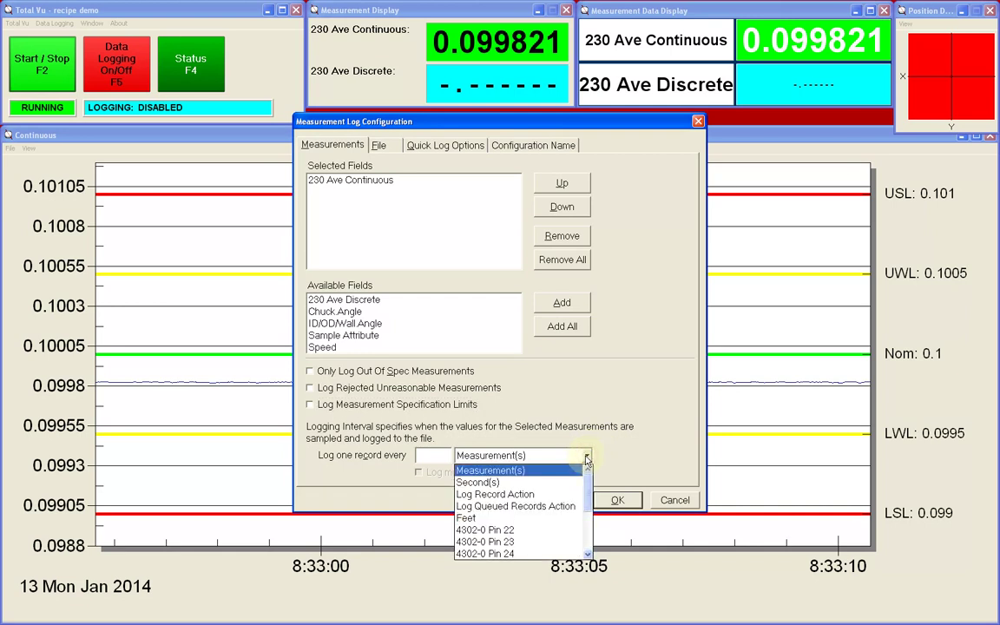
key(Down)
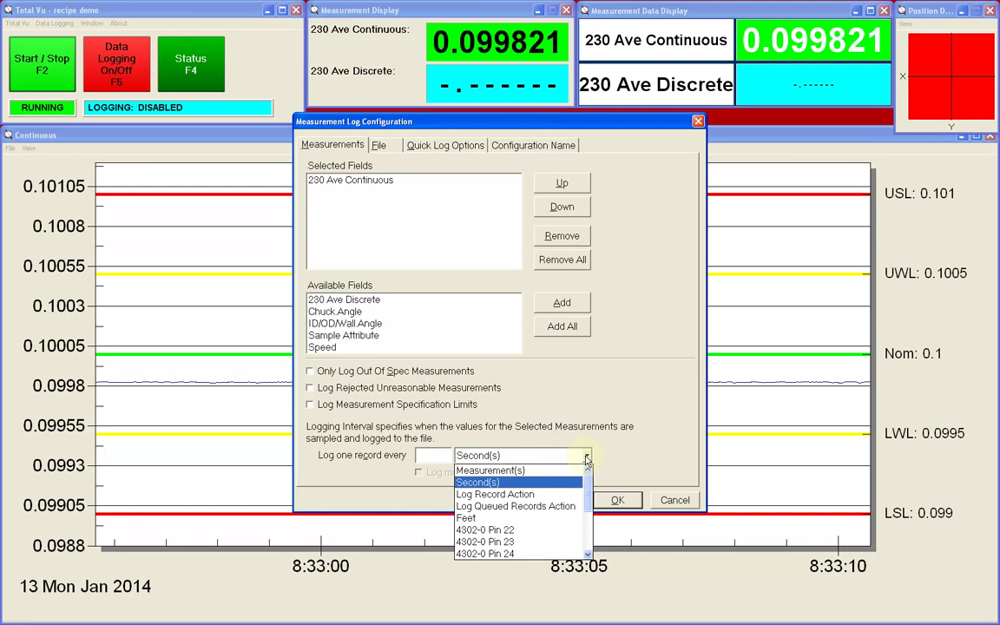
key(Down)
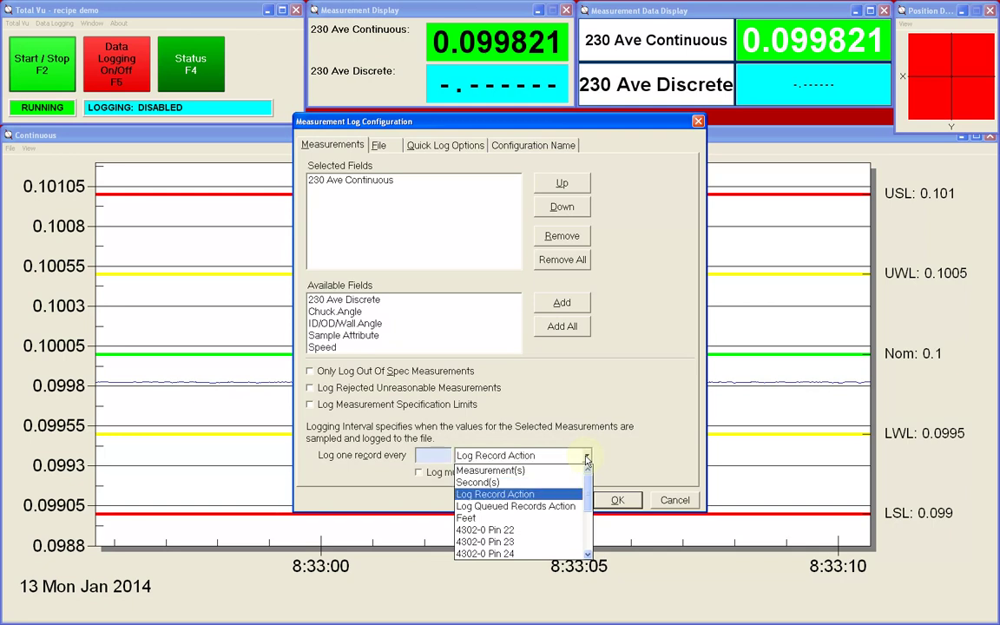
key(Down)
key(Down)
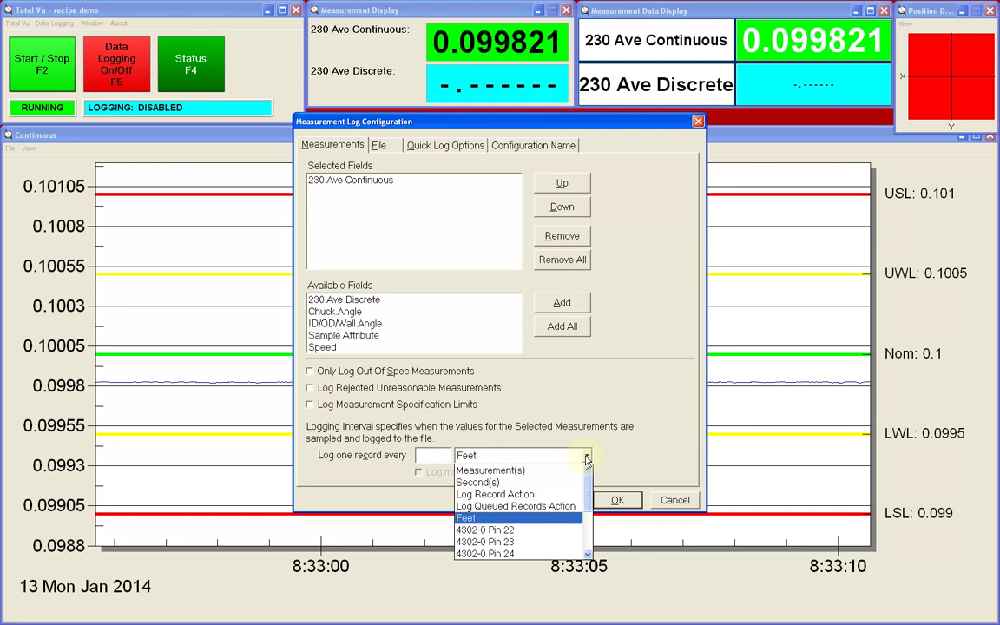
key(Down)
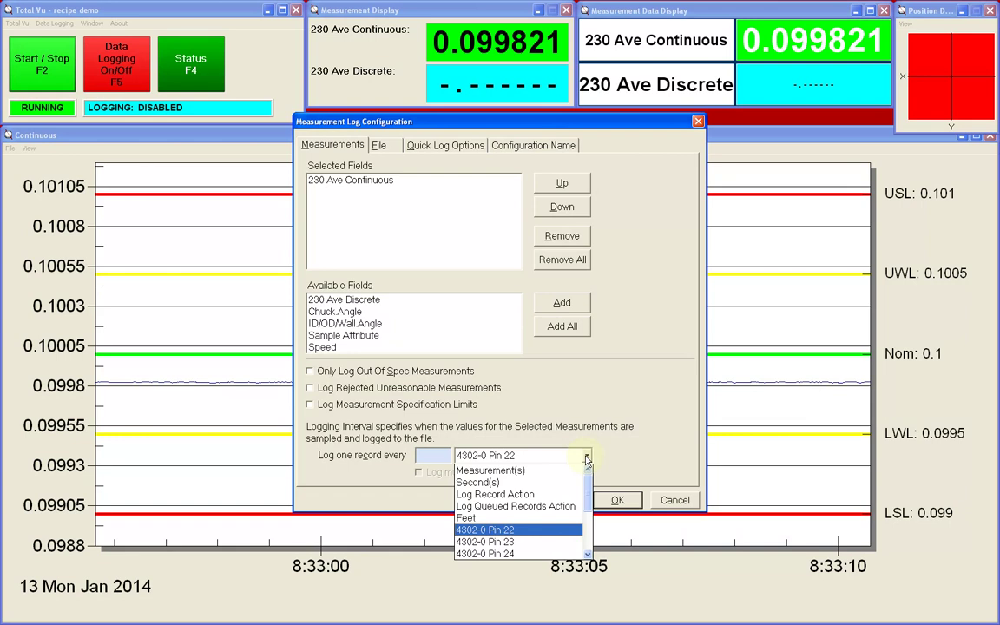
click(556, 470)
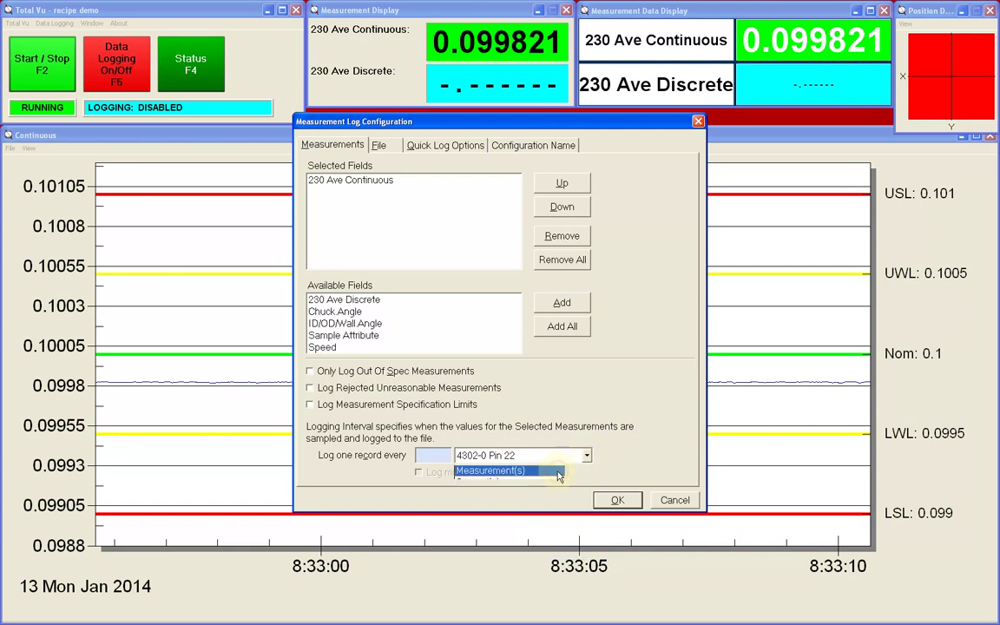
click(434, 456)
text(1)
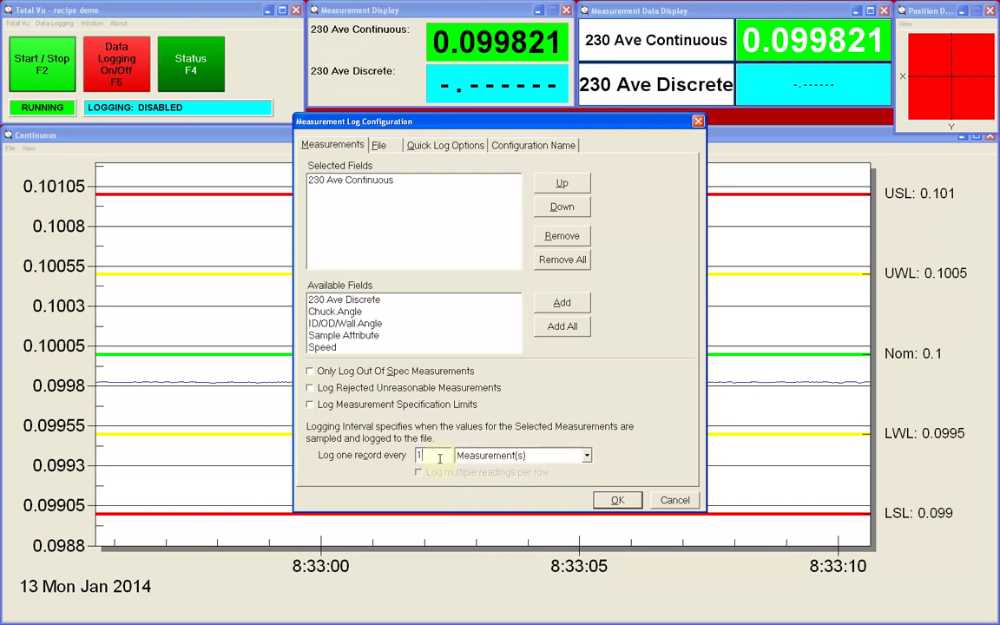
drag(439, 458, 407, 460)
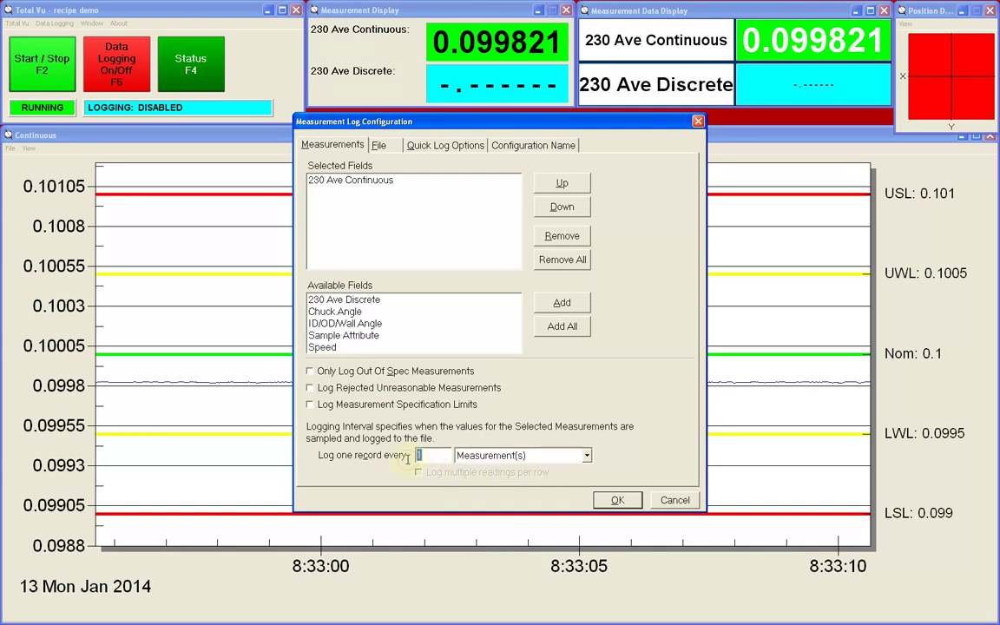
text(5)
Step: Change the logging interval unit to Second(s), try a count of 5 and set one record every 1 second
click(588, 455)
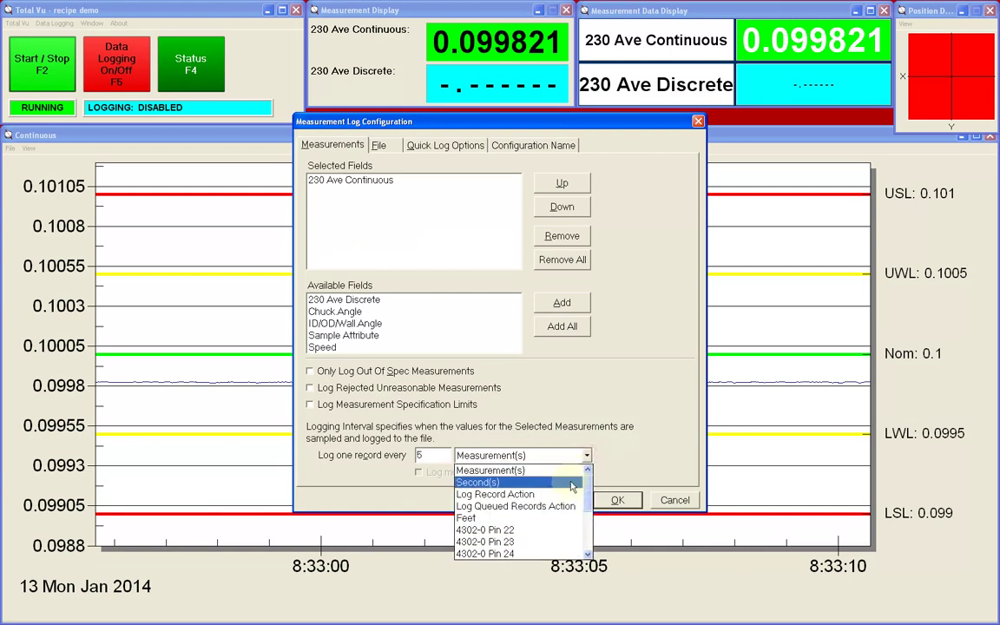
click(562, 483)
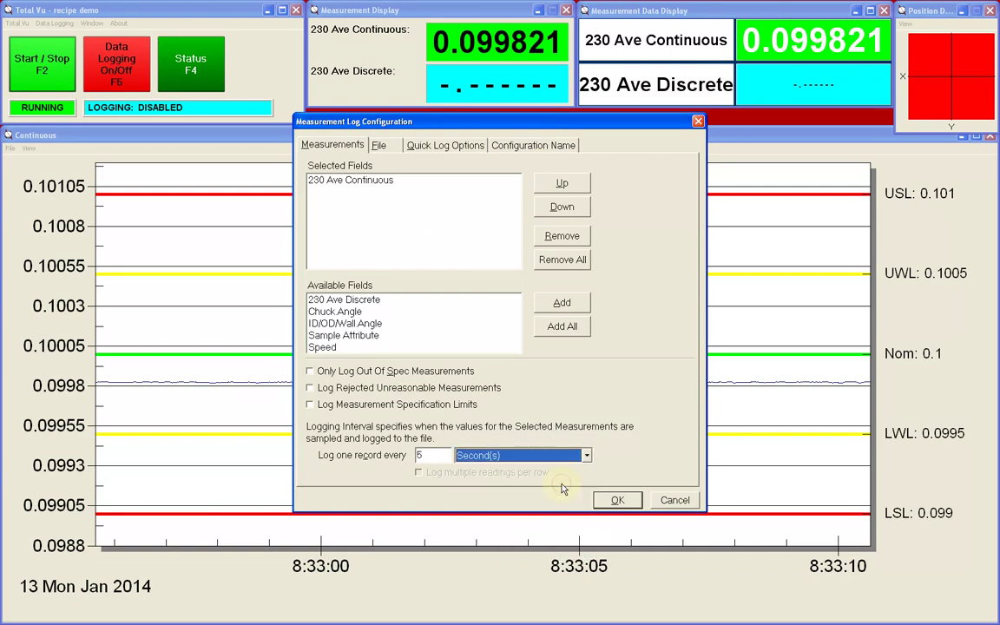
double_click(426, 455)
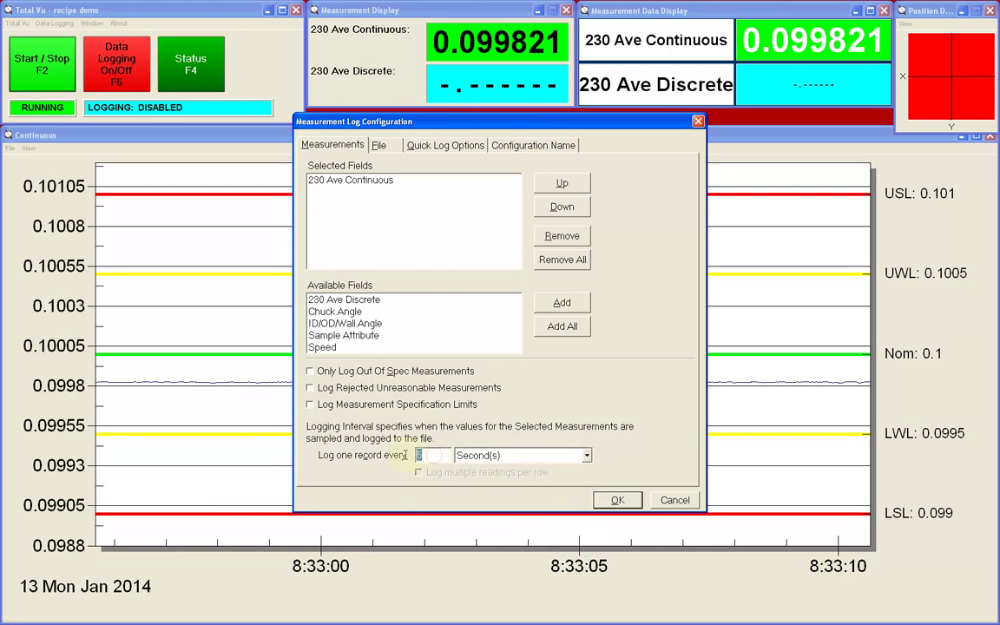
text(1)
drag(428, 456, 405, 456)
text(5)
drag(427, 456, 406, 456)
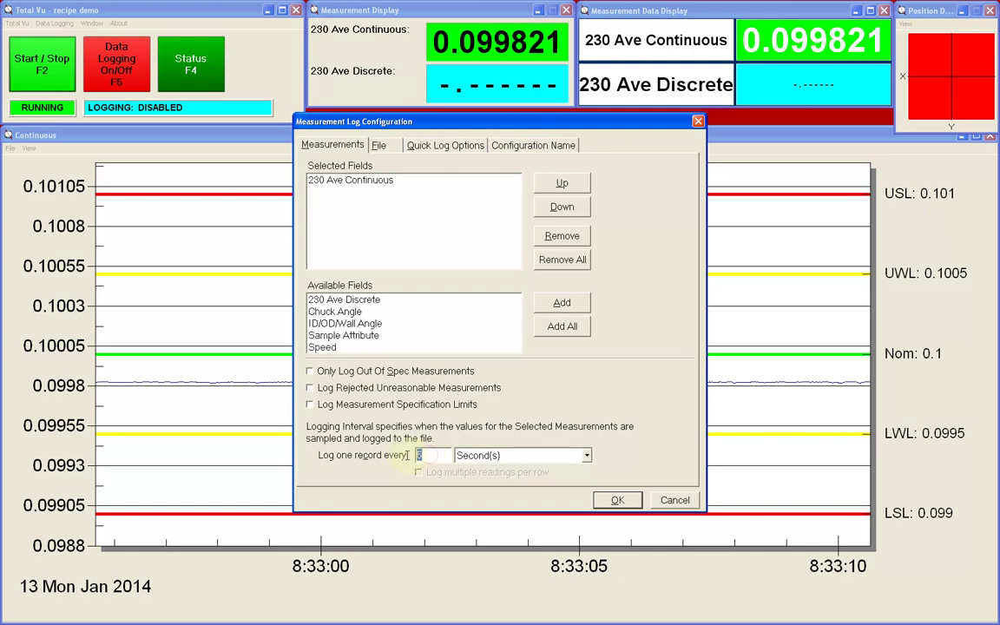
text(1)
Step: Set the logging interval to Log Record Action and try the option to log multiple readings per row
click(587, 455)
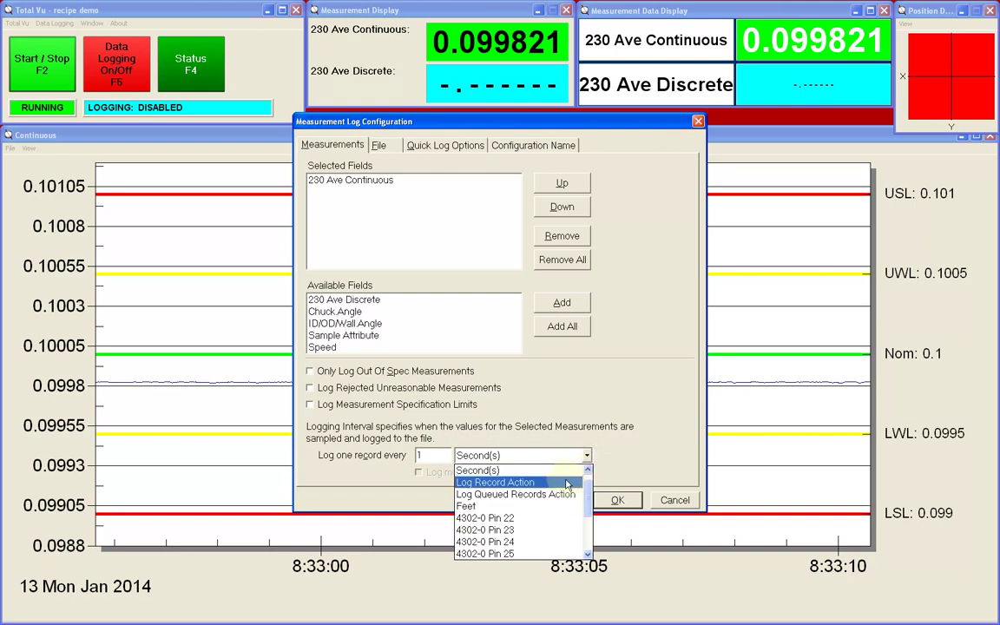
click(568, 482)
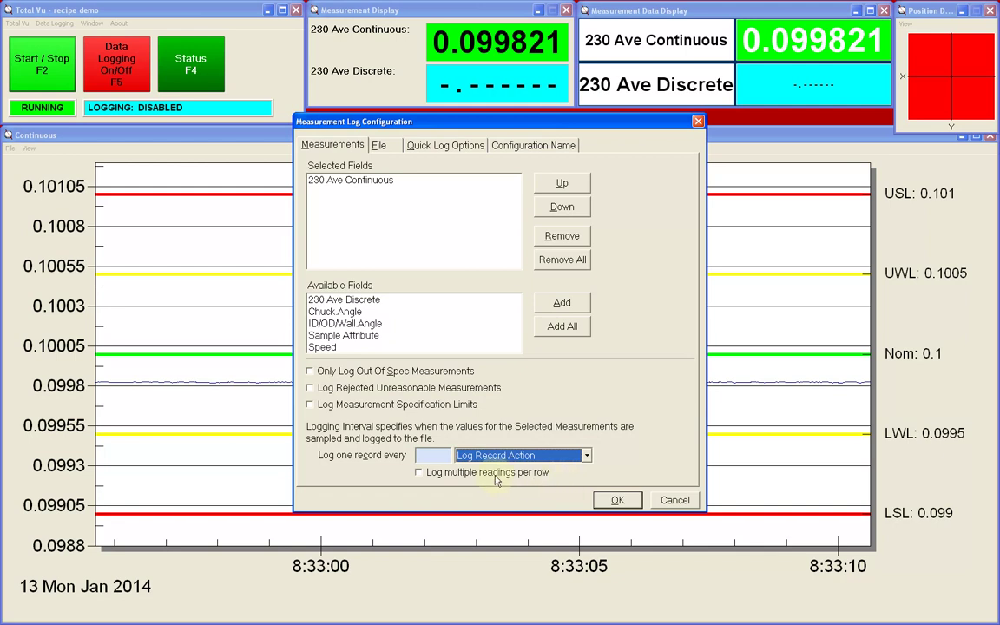
click(419, 473)
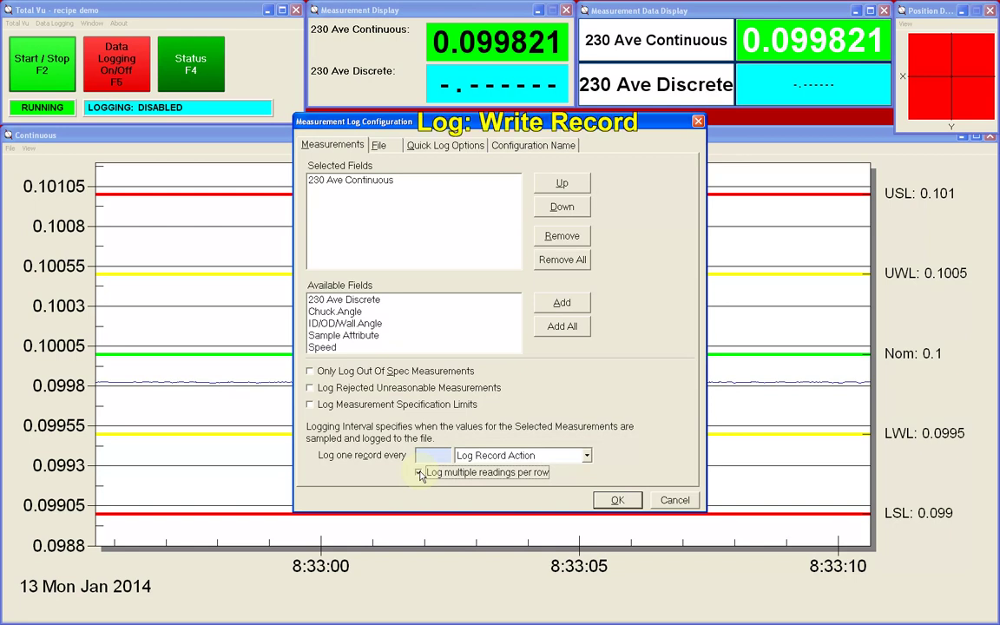
Step: Try Log Queued Records Action and Feet as the logging interval, and select the interval count for Feet
click(587, 455)
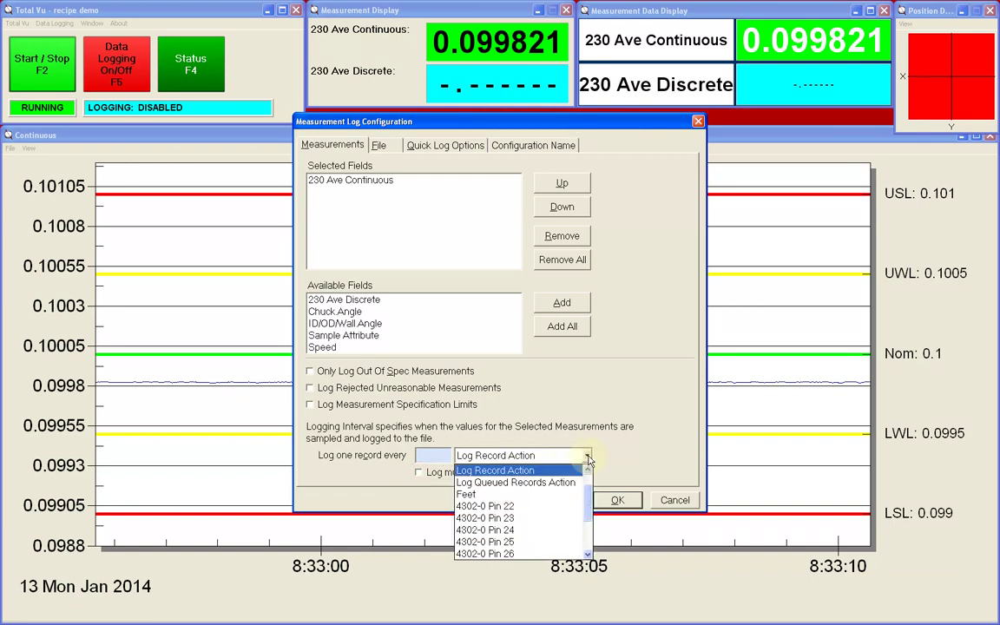
click(574, 482)
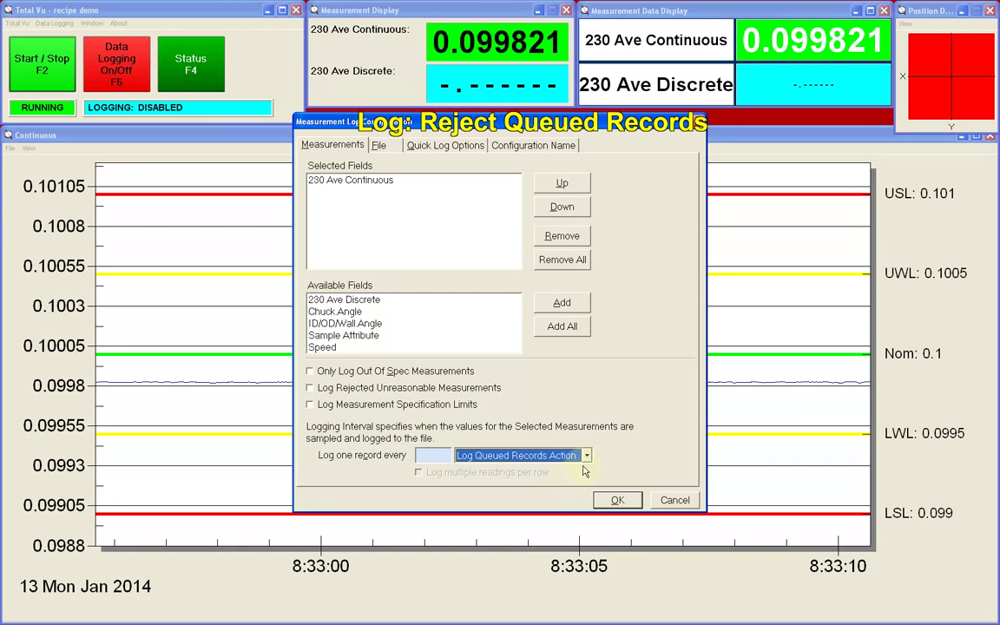
click(586, 455)
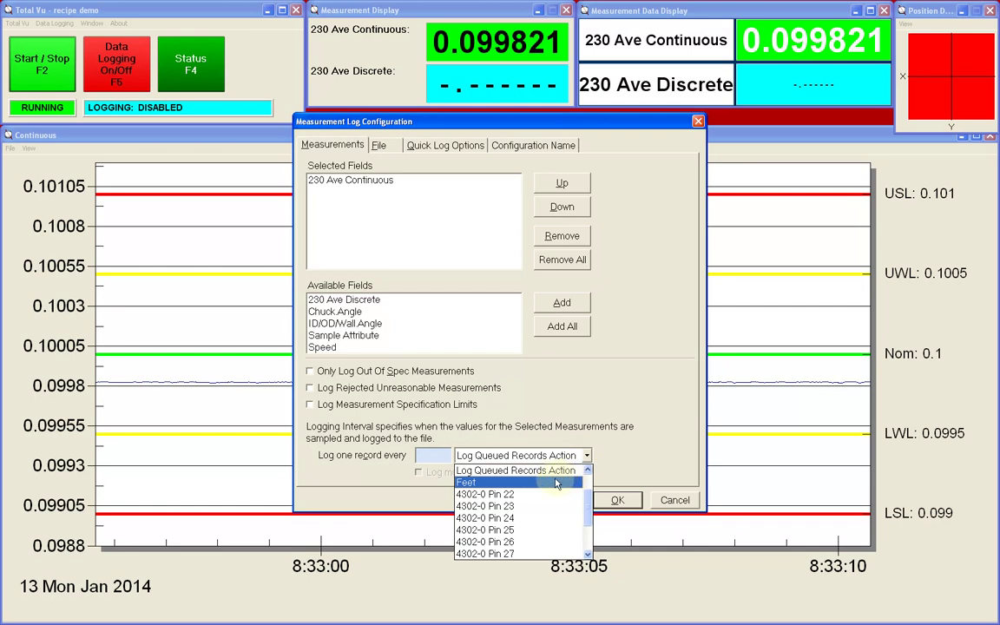
click(555, 483)
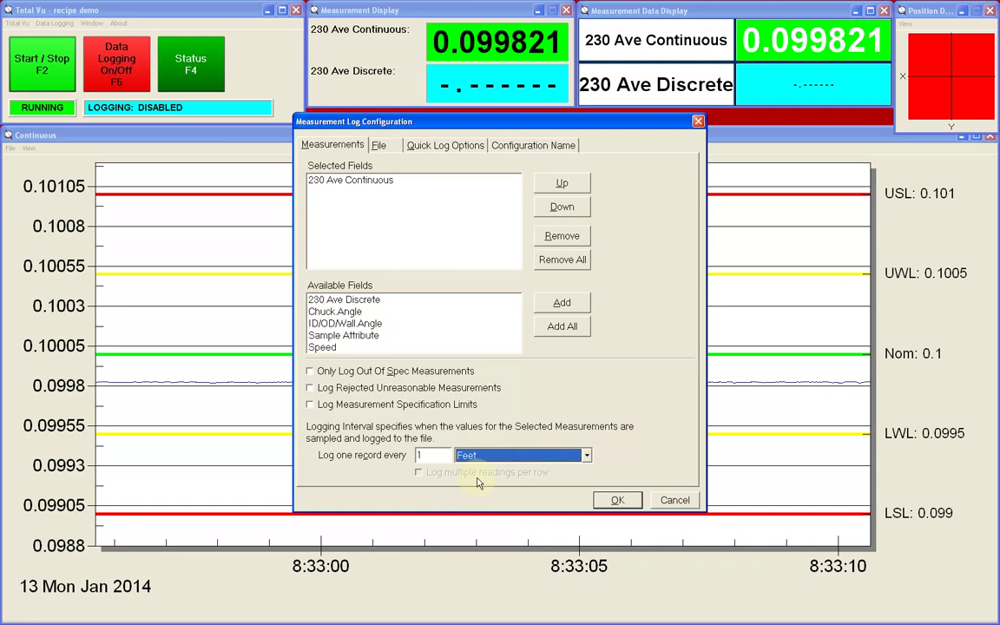
key(shift+Tab)
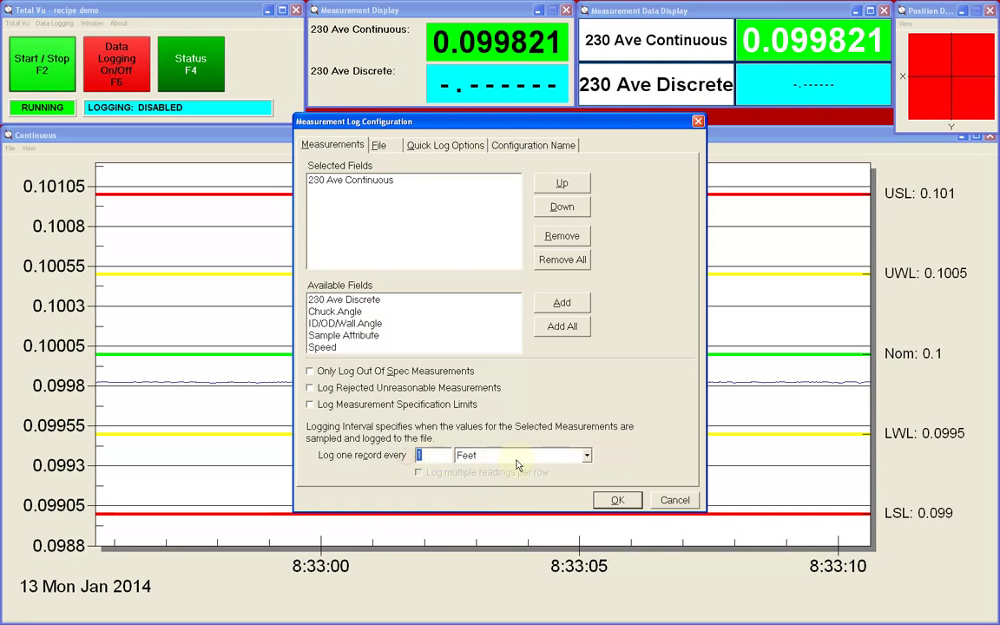
Step: Set the logging interval trigger to the digital input 4302-0 Pin 22
click(587, 456)
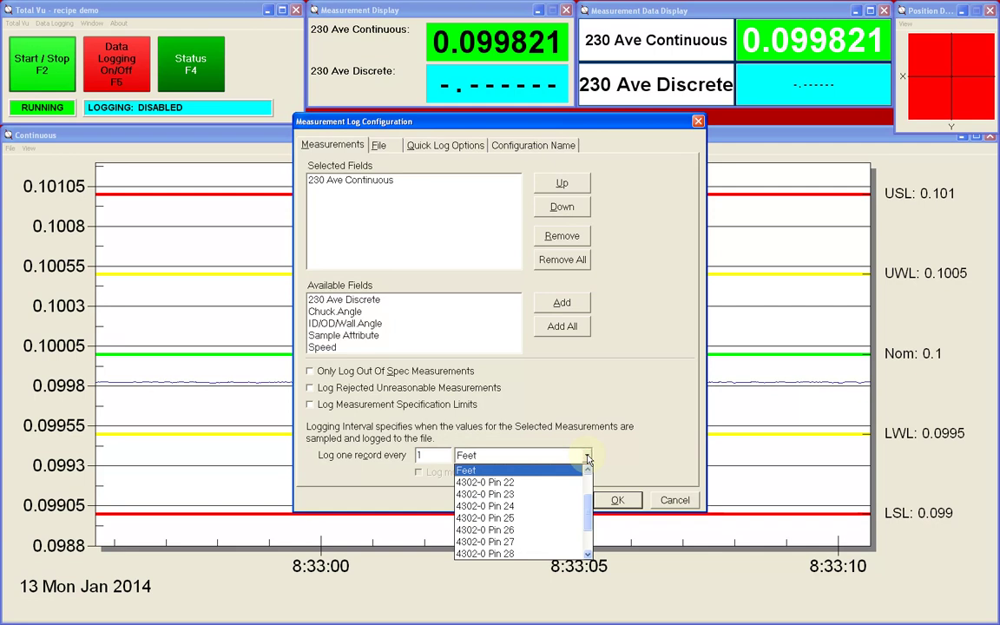
click(534, 483)
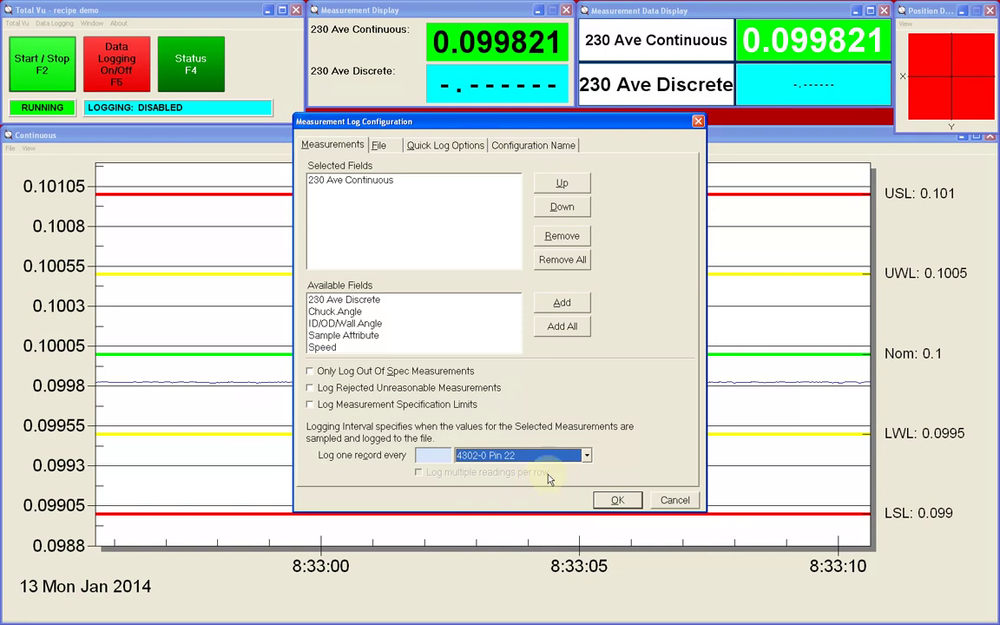
Step: Set the logging interval unit to Second(s) with one record every 1 second
click(547, 454)
scroll(550, 483, up, 2)
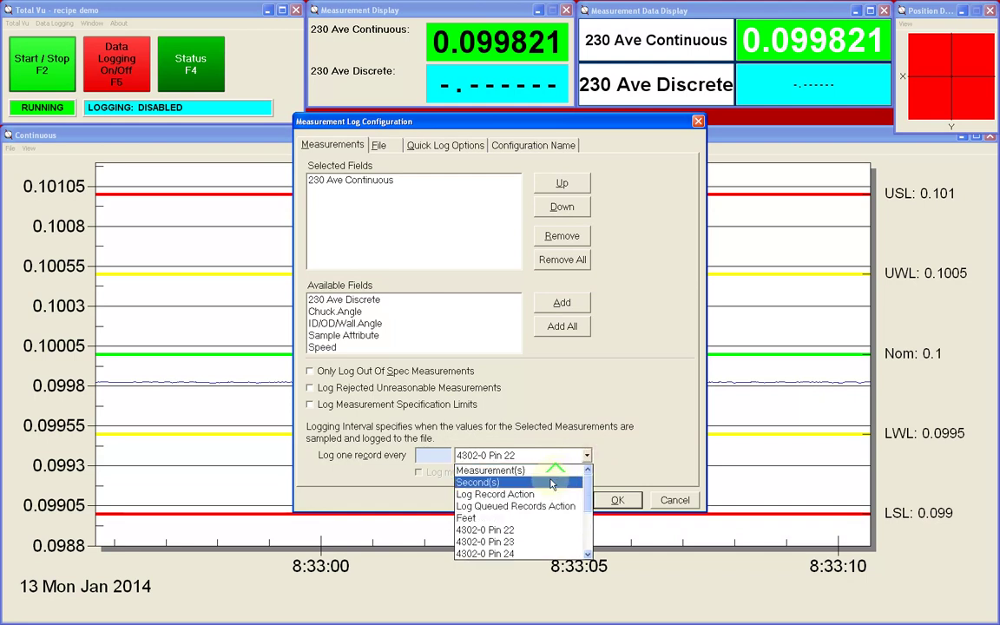
click(550, 484)
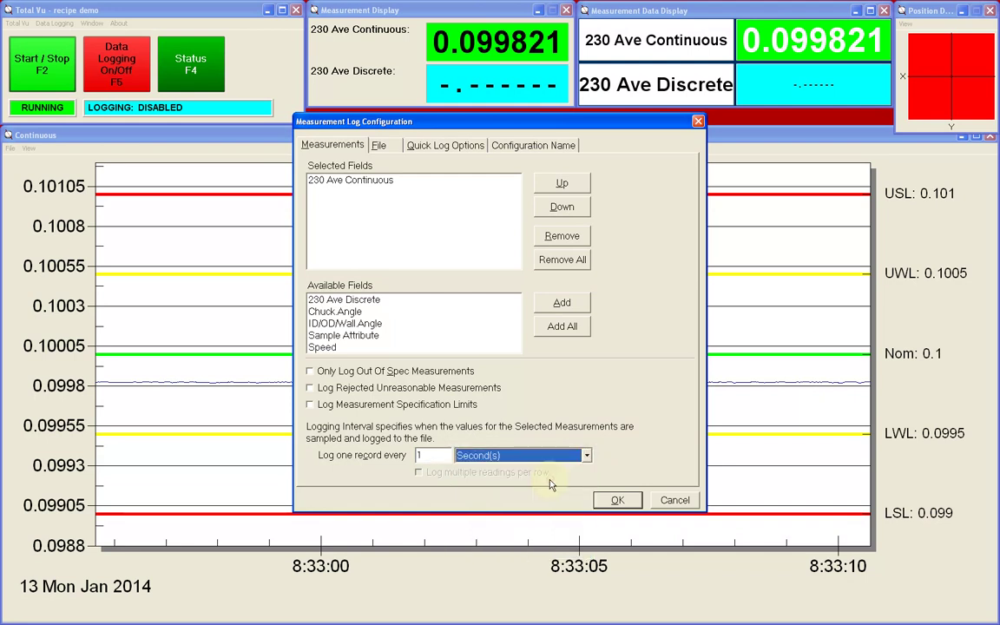
Step: Look through the folder locations offered for storing the log file, leaving without choosing one
click(388, 149)
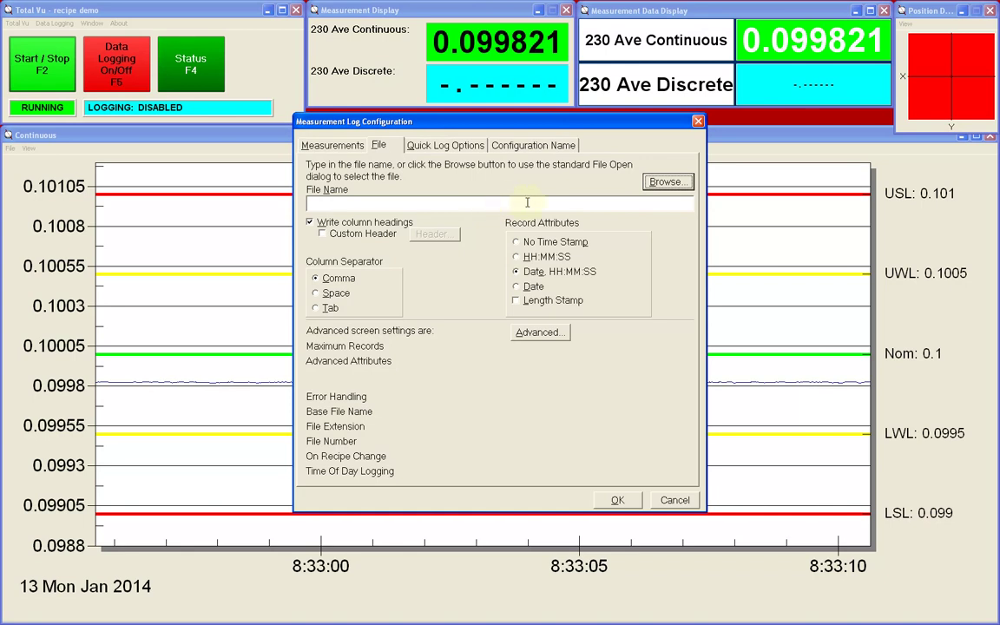
click(667, 182)
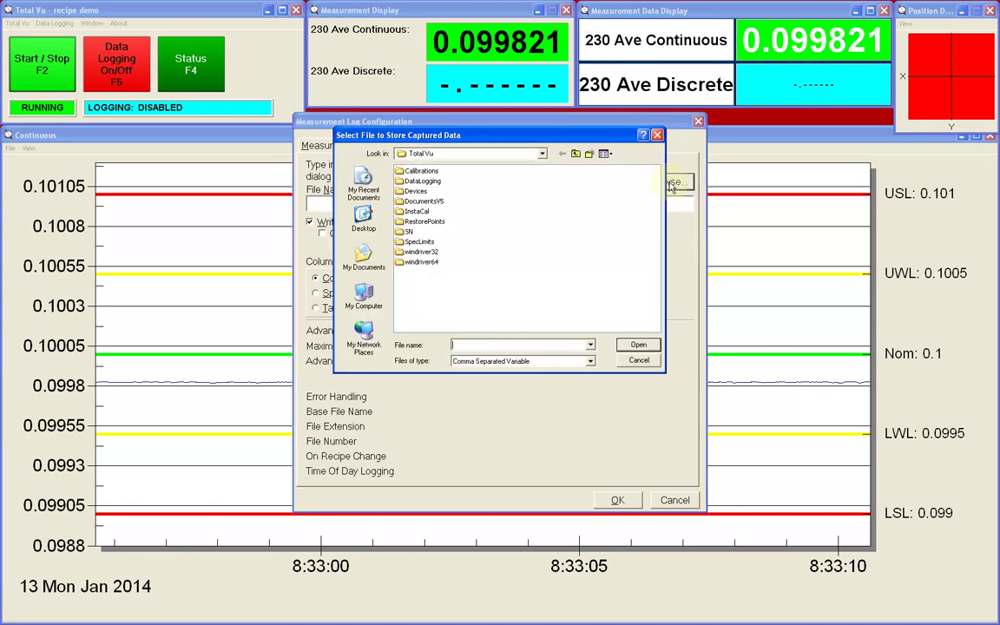
click(541, 153)
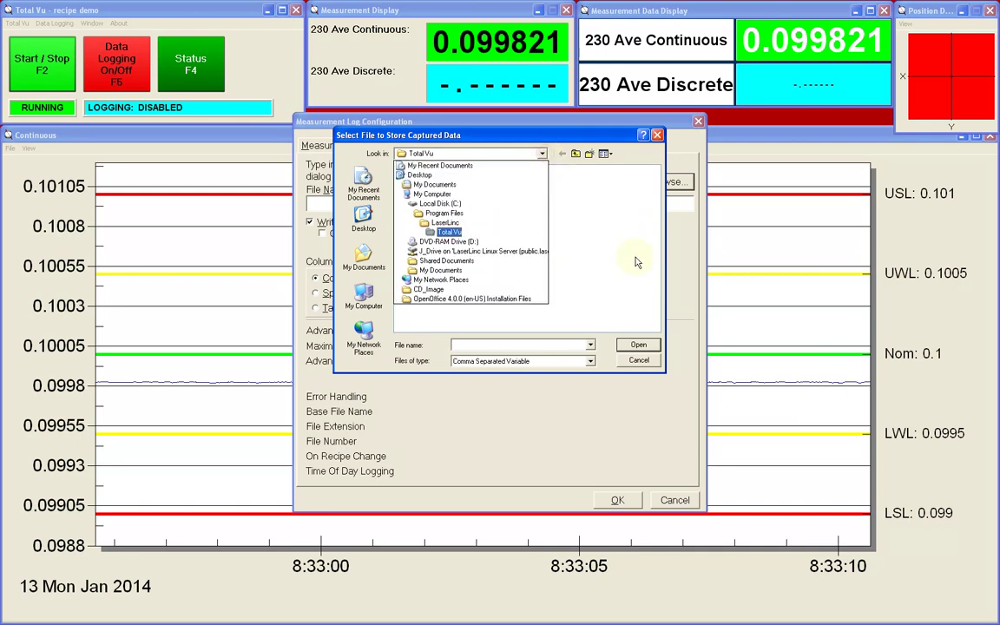
click(647, 362)
click(646, 361)
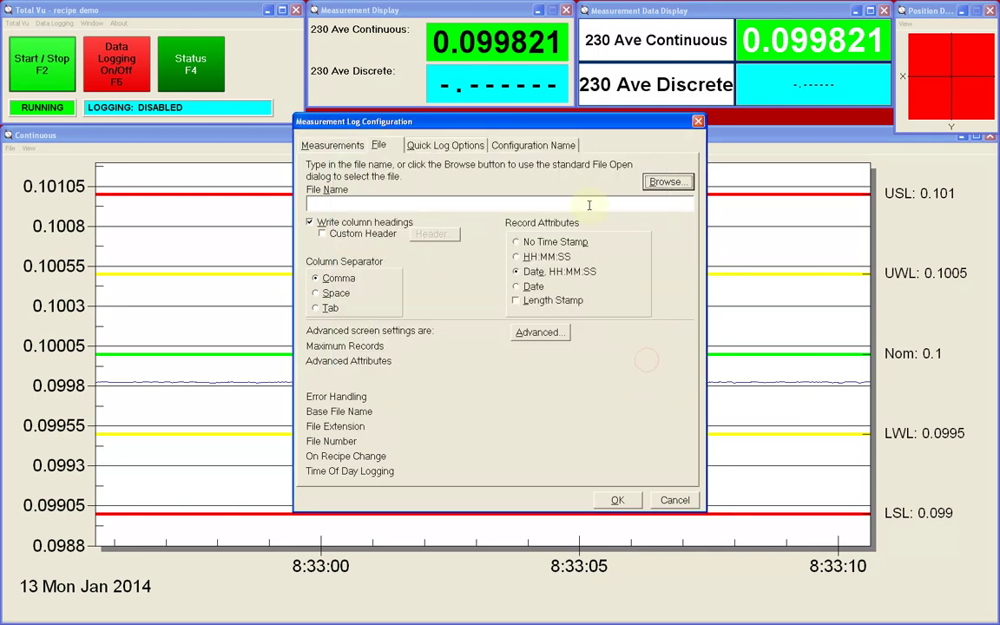
Step: Set the log file name to c:\data\log
text(c:\da)
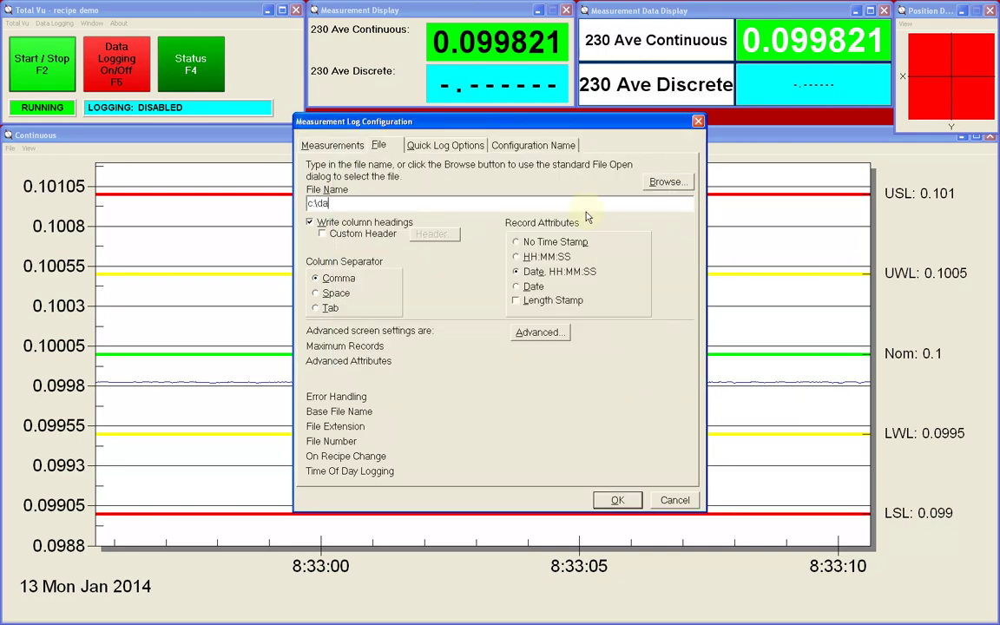
text(ta\log)
Step: Try removing the c:\data\ folder path from the log file name and undo the removal
key(Left)
key(Left)
key(Left)
key(shift+Home)
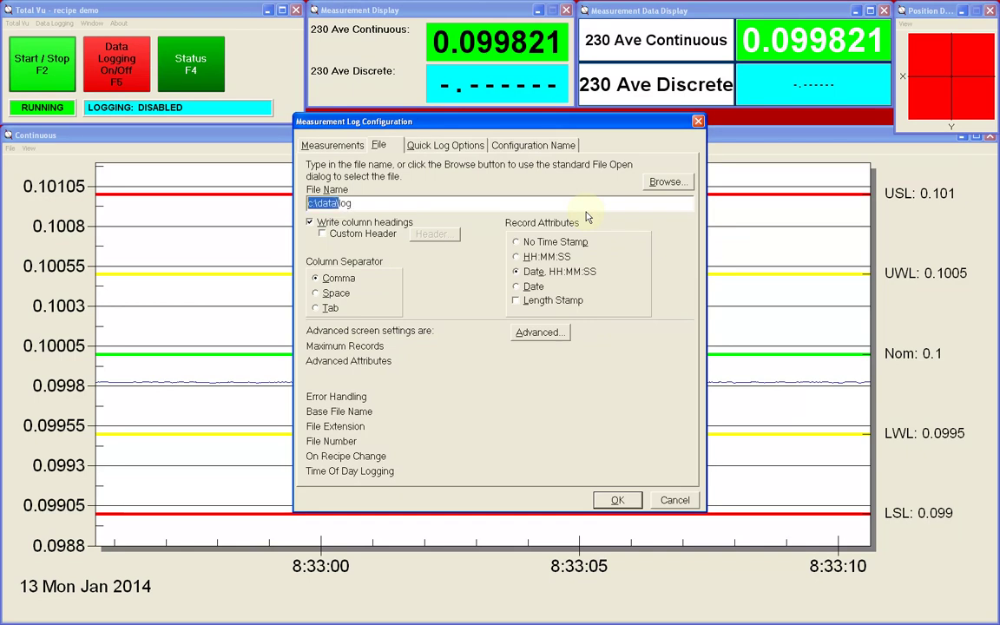
key(Delete)
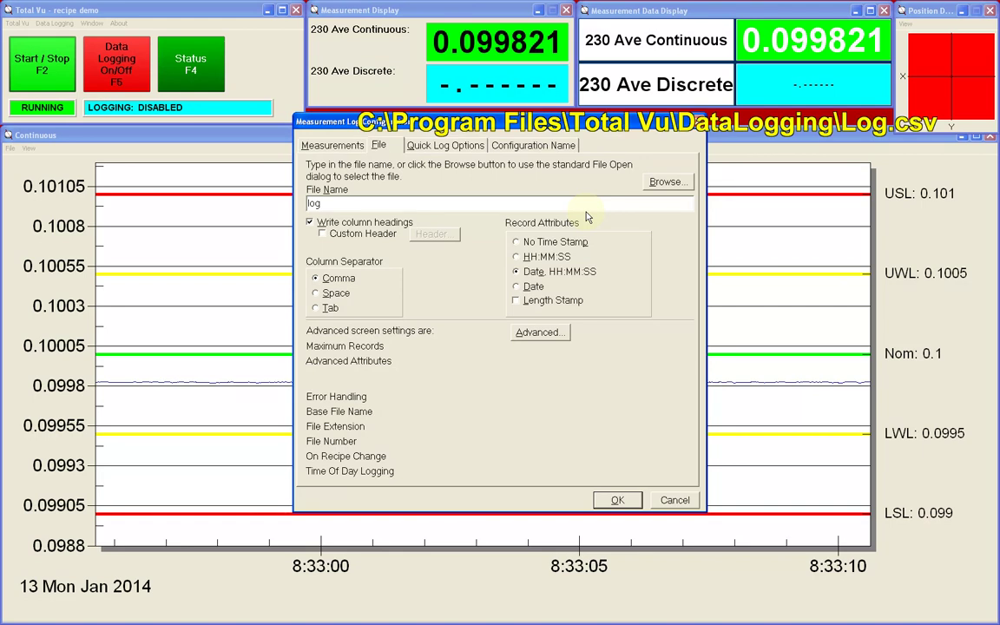
key(ctrl+z)
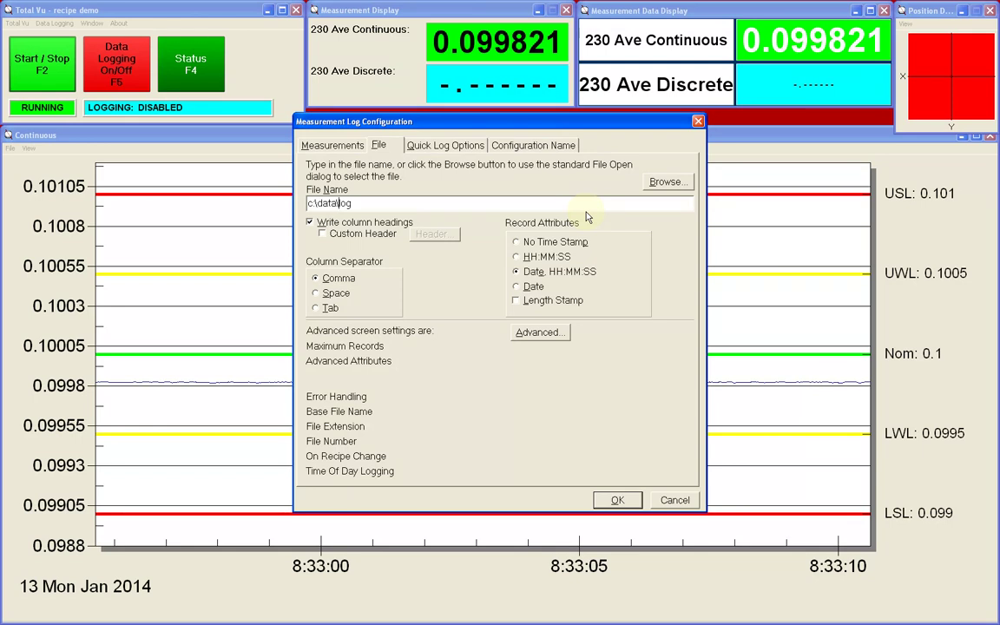
Step: Try the Space column separator and turning off Write column headings, restoring Comma and the headings
click(316, 295)
click(316, 279)
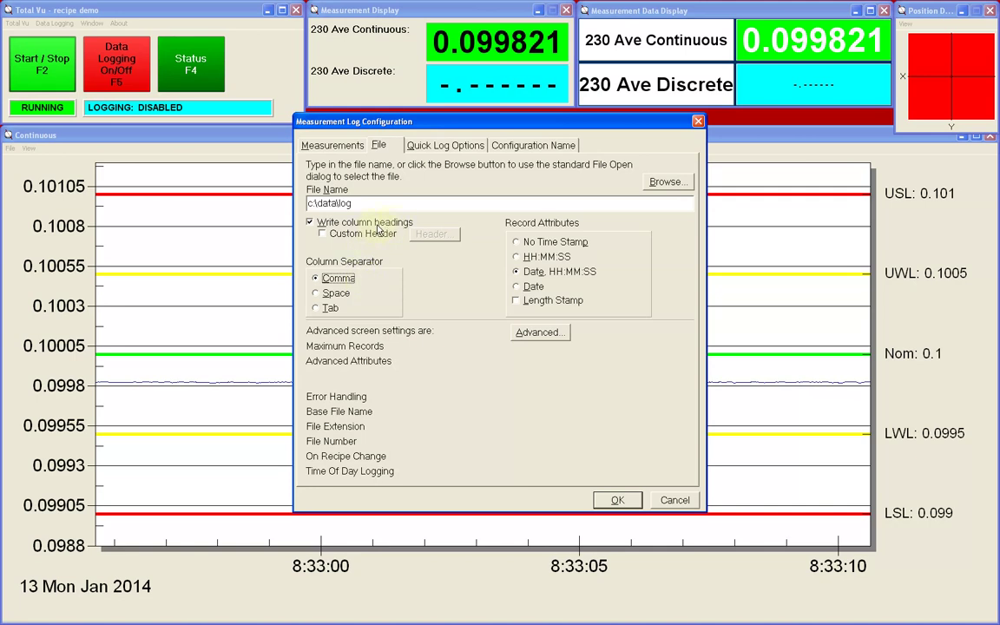
click(310, 223)
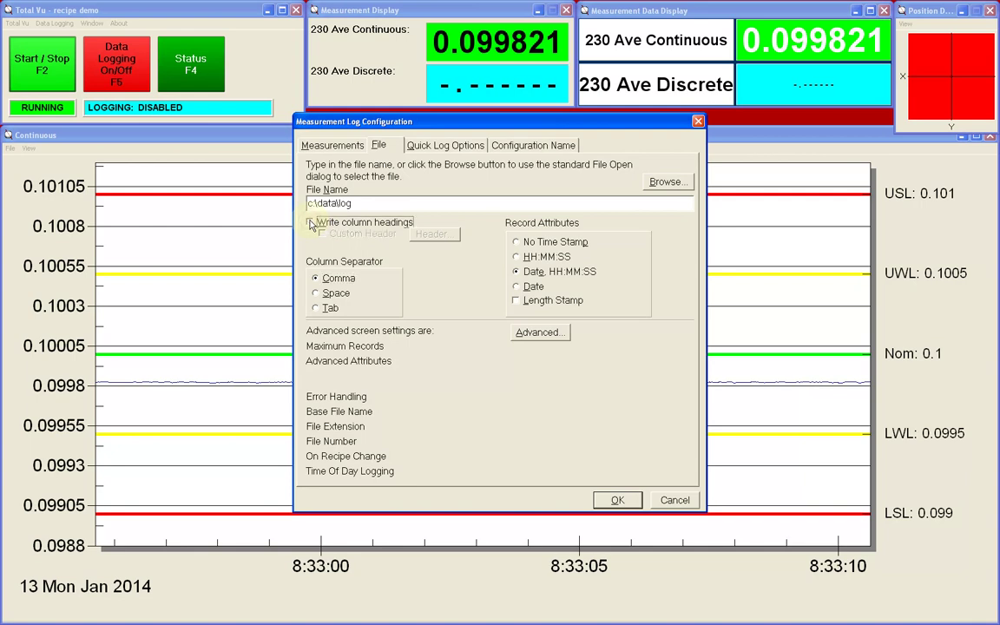
click(310, 223)
click(309, 223)
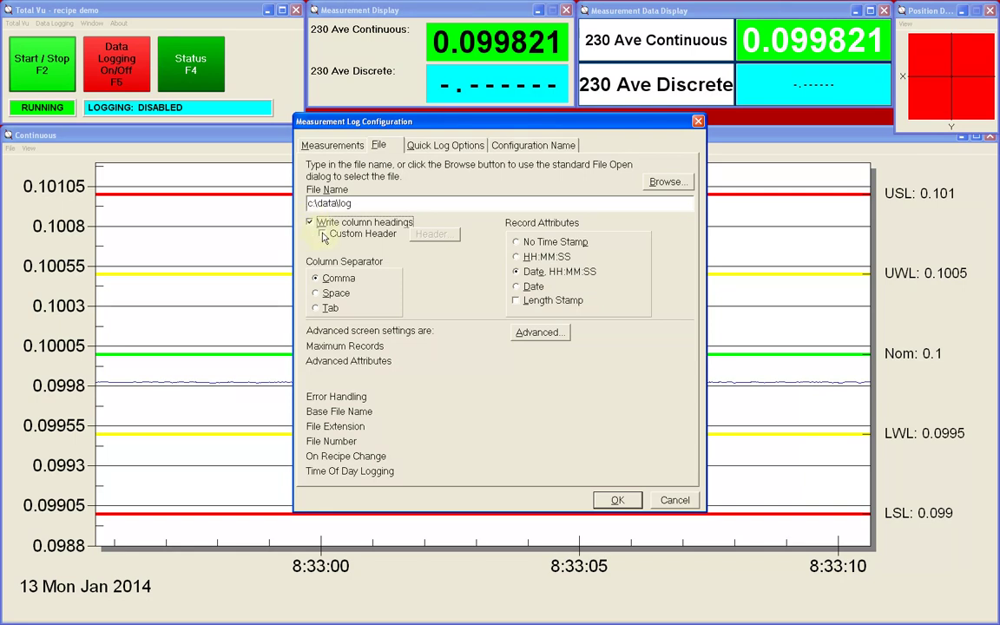
Step: Enable the custom header for the log file and define it as "Date, Time, Diameter"
click(322, 234)
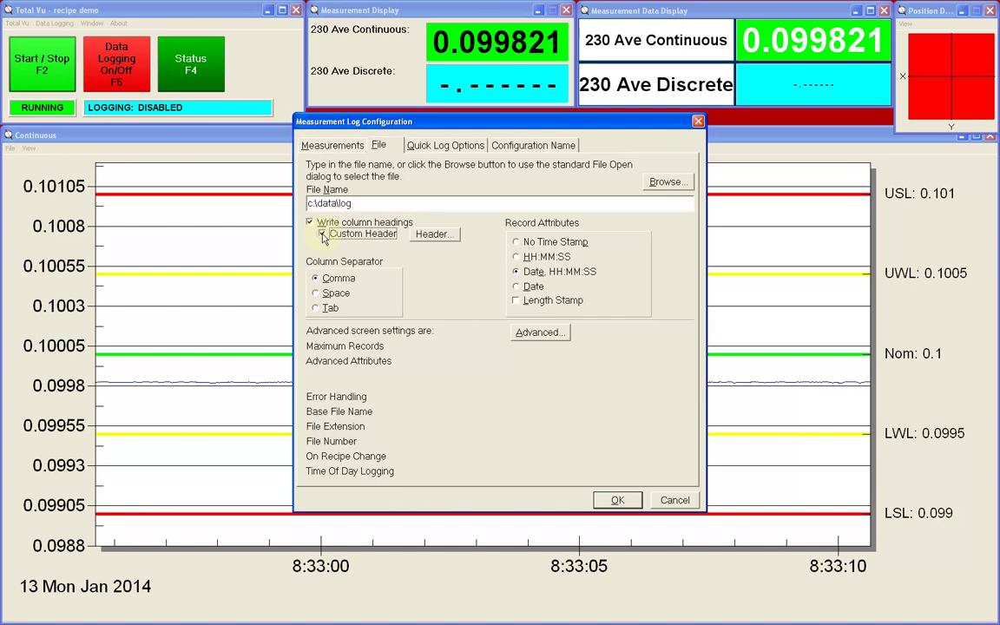
click(431, 234)
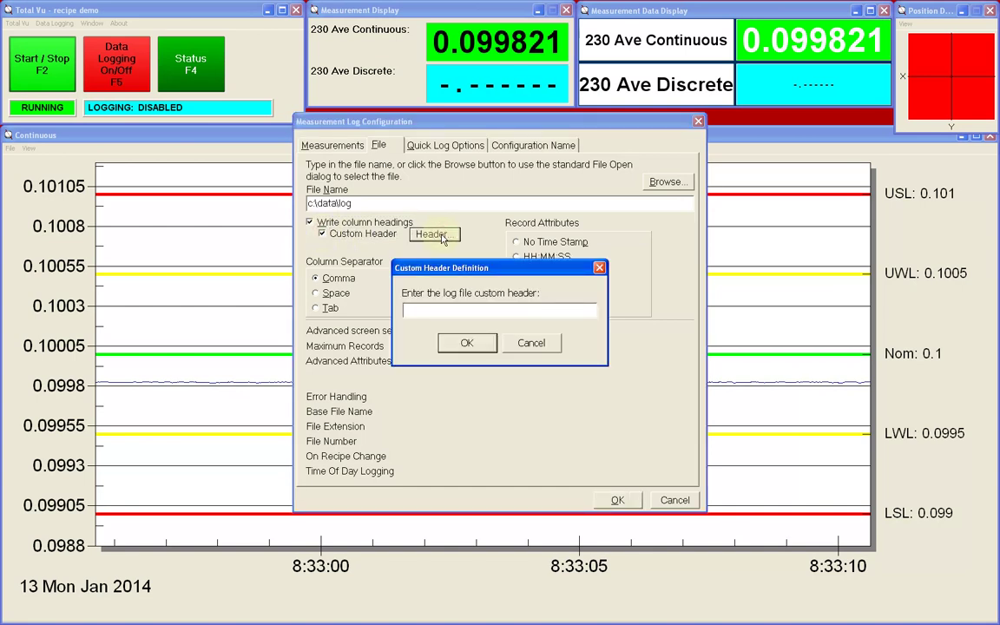
text(Date, Time, Diameter)
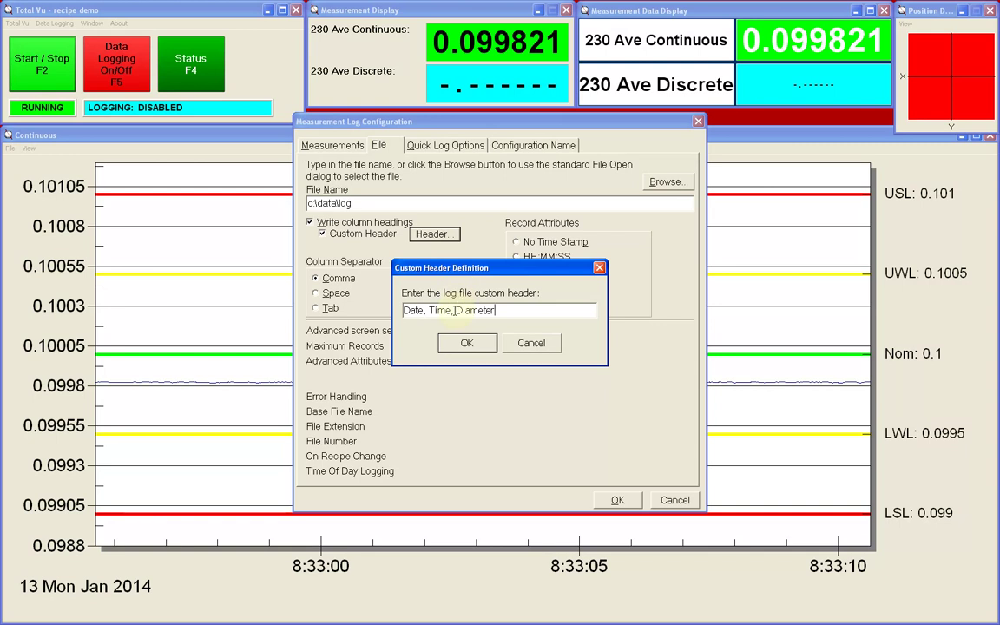
drag(430, 310, 425, 310)
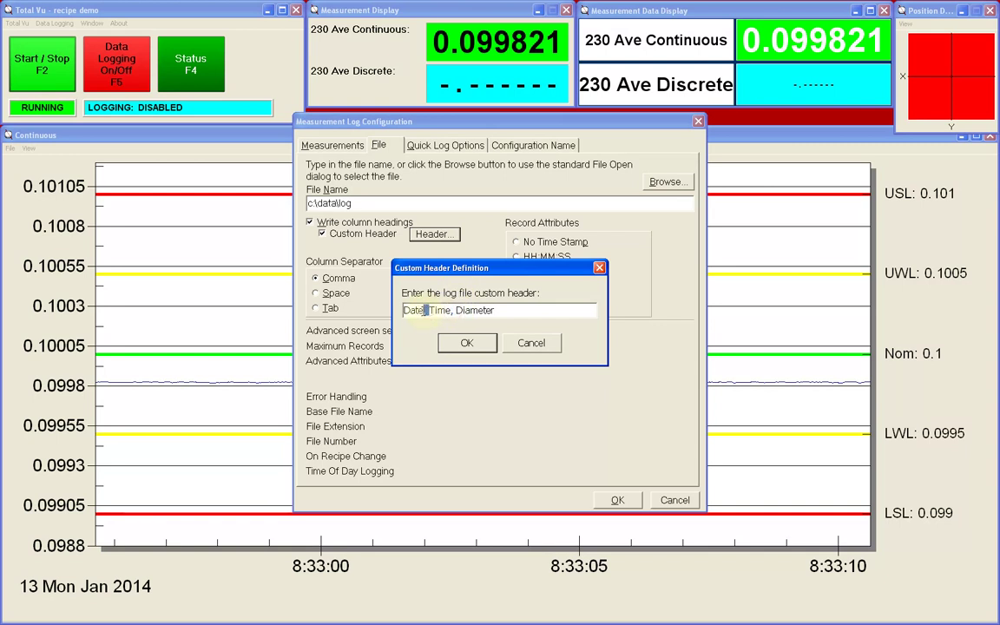
click(468, 344)
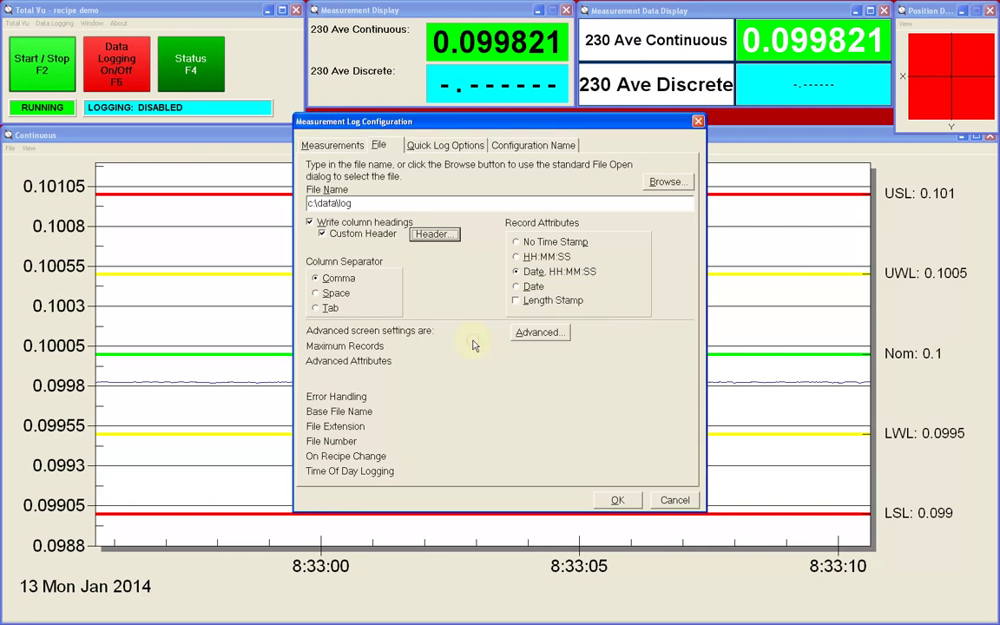
Step: Try the HH:MM:SS, Date, No Time Stamp and Length Stamp record attributes, returning to only Date, HH:MM:SS
click(517, 257)
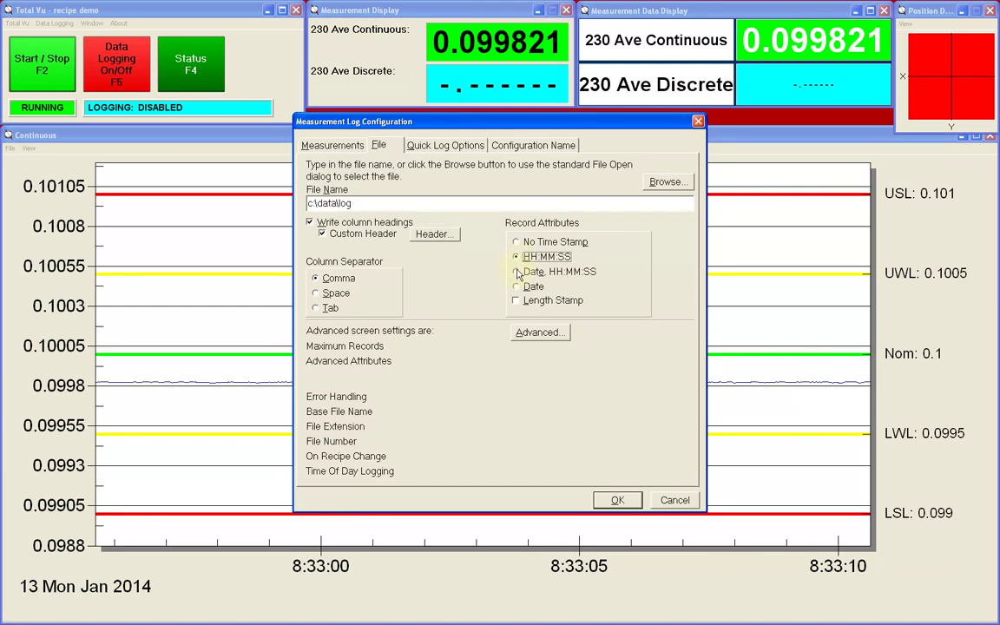
click(516, 271)
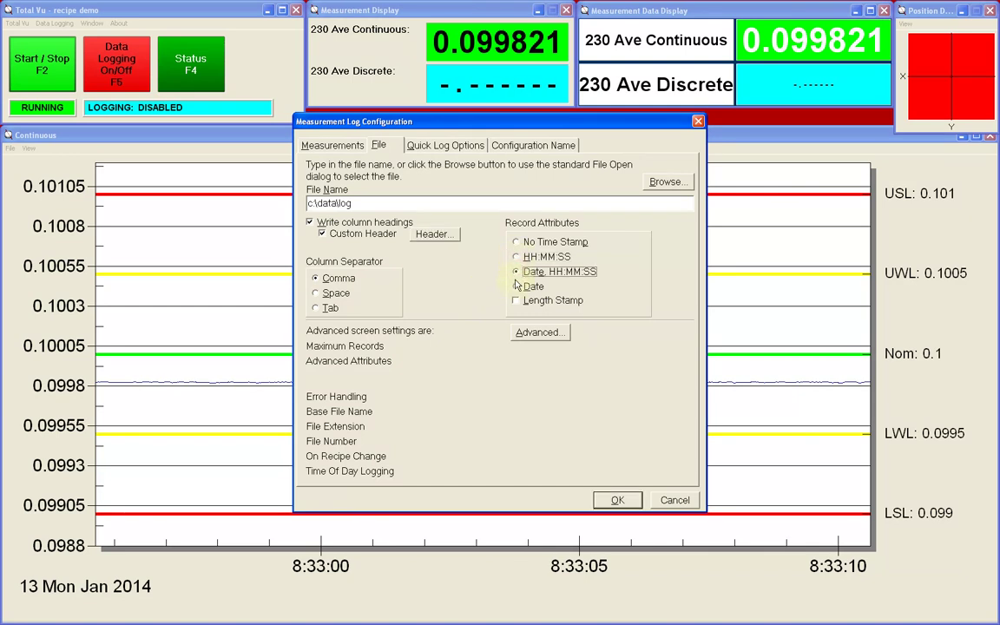
click(517, 283)
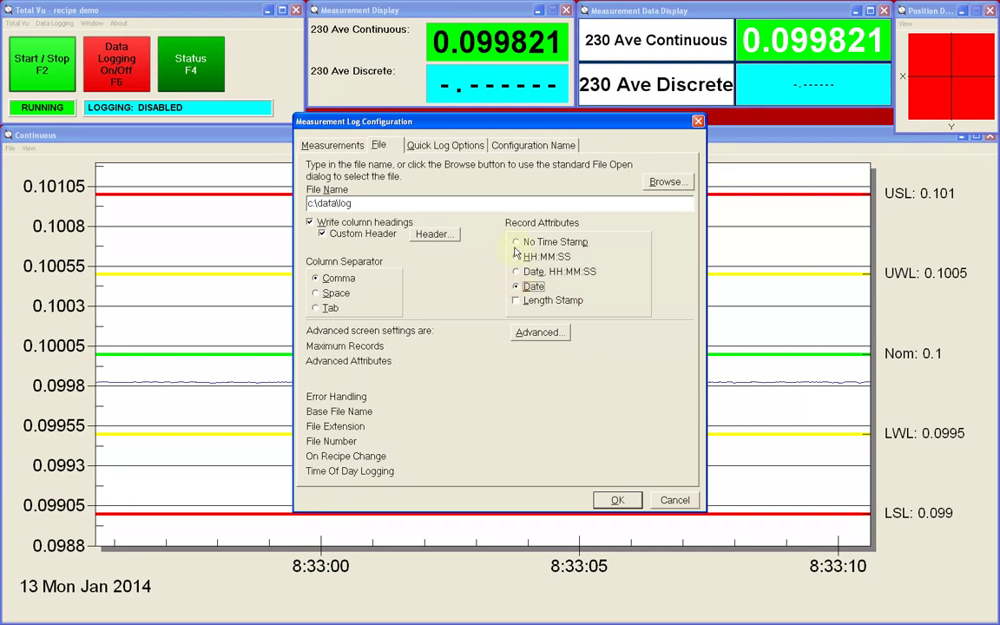
click(517, 243)
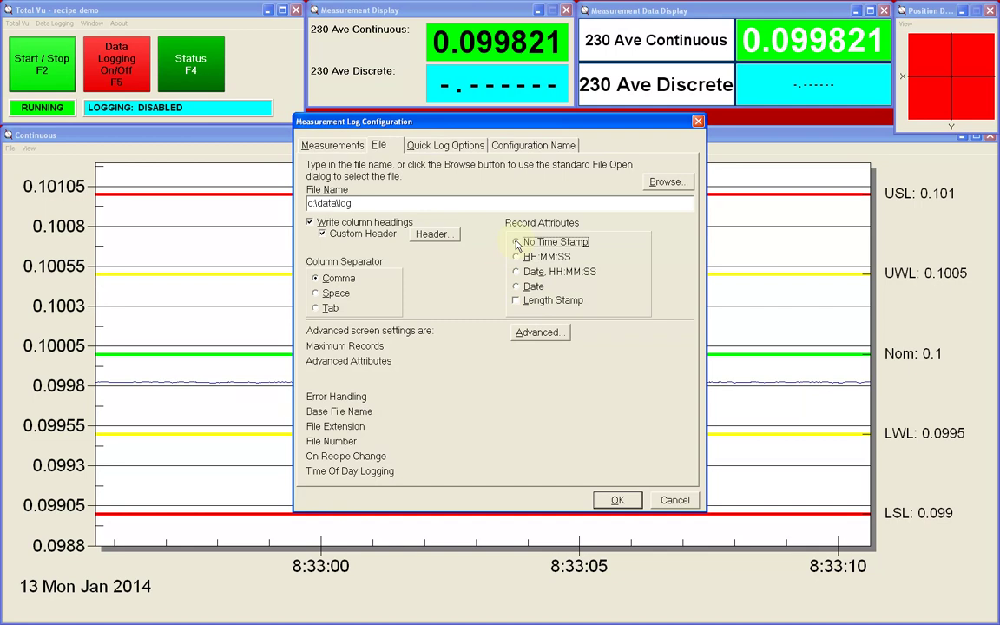
click(517, 273)
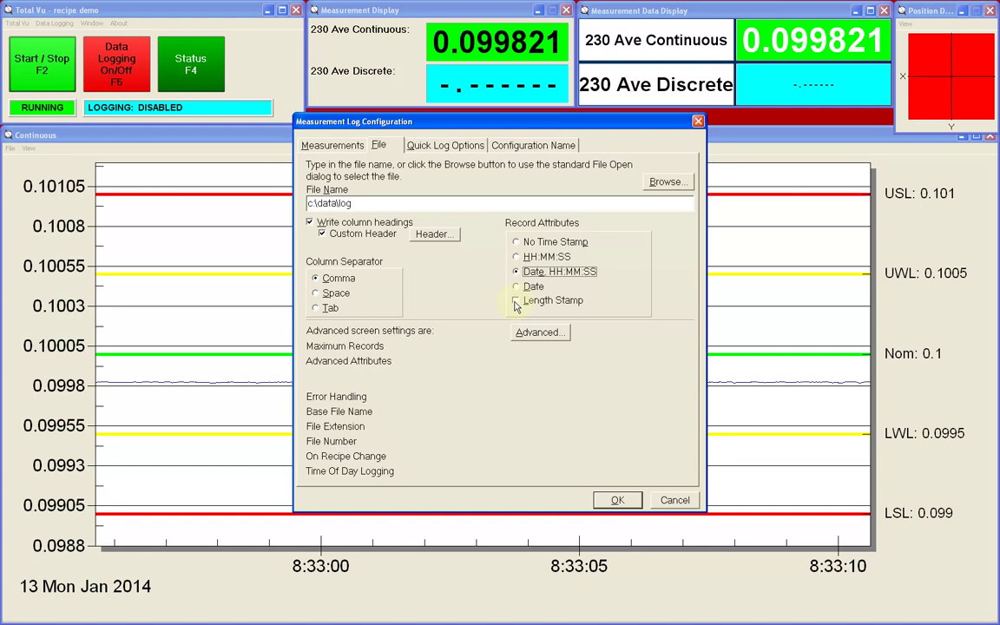
click(515, 301)
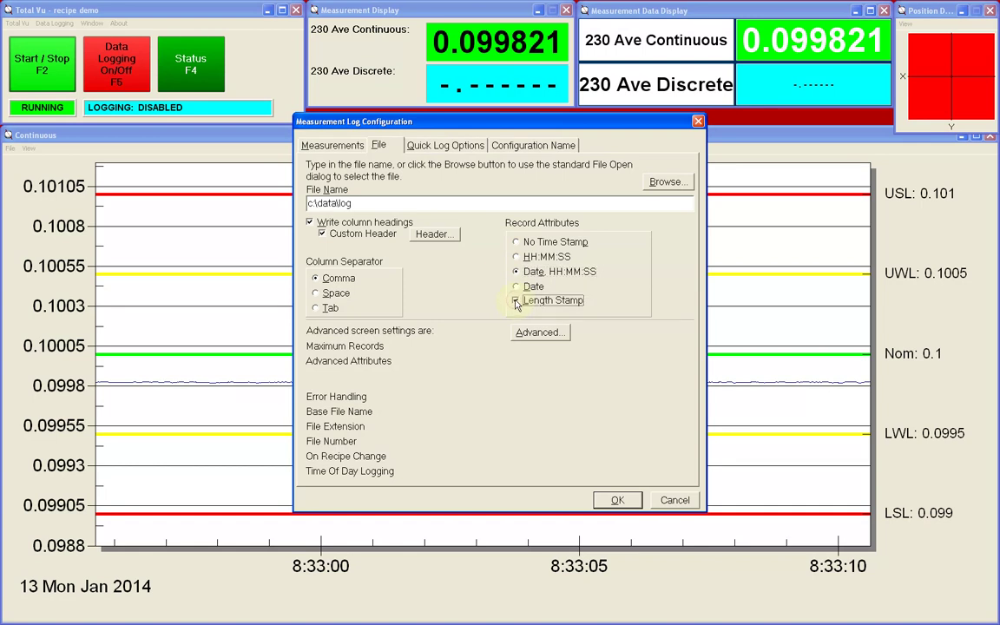
click(516, 301)
Step: In the log's advanced configuration, try the On and Off startup states and choose Restore Last State
click(524, 333)
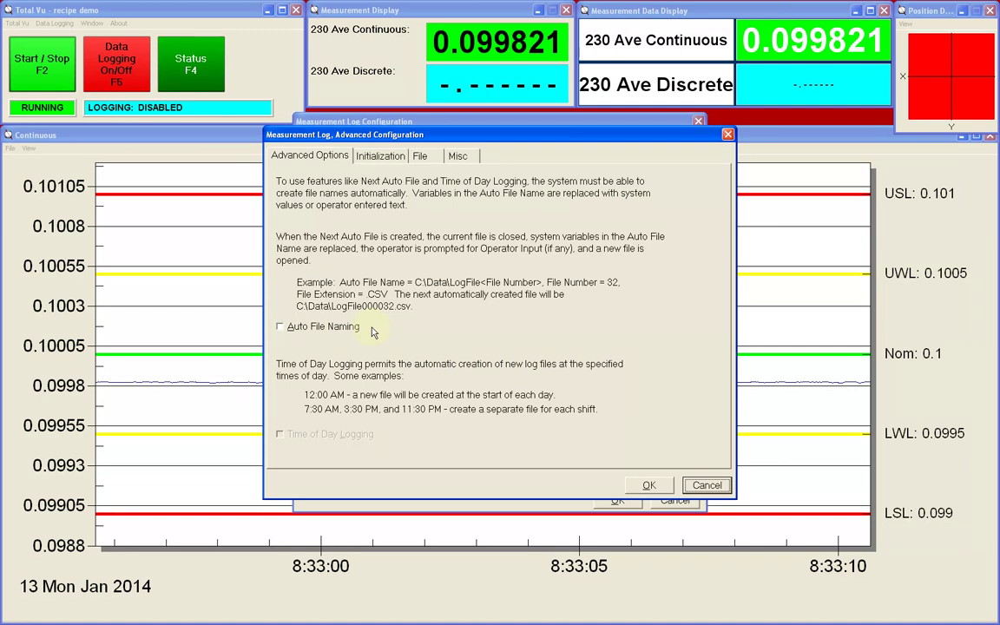
click(387, 158)
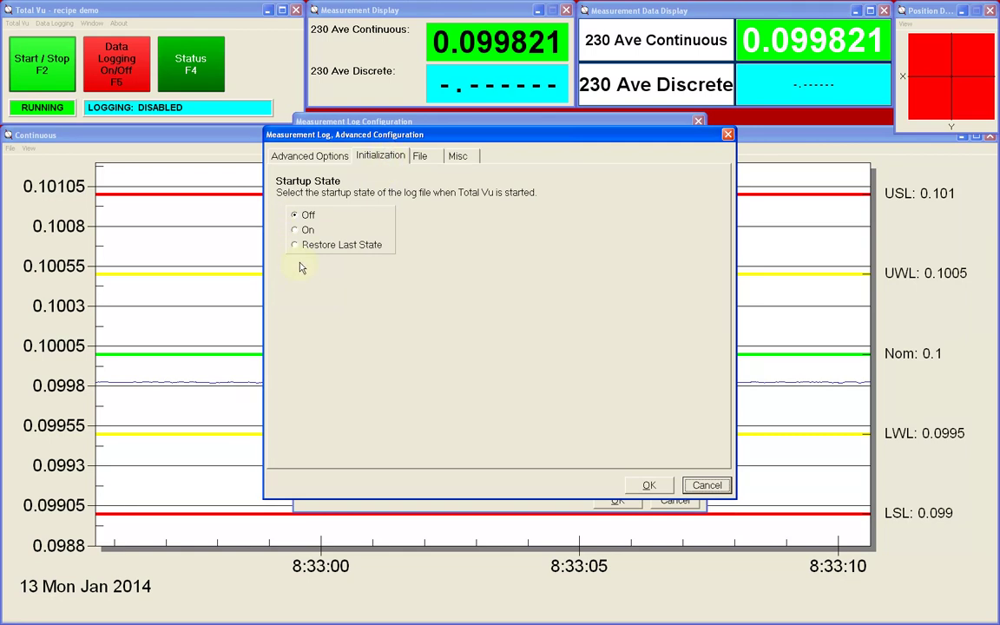
click(295, 231)
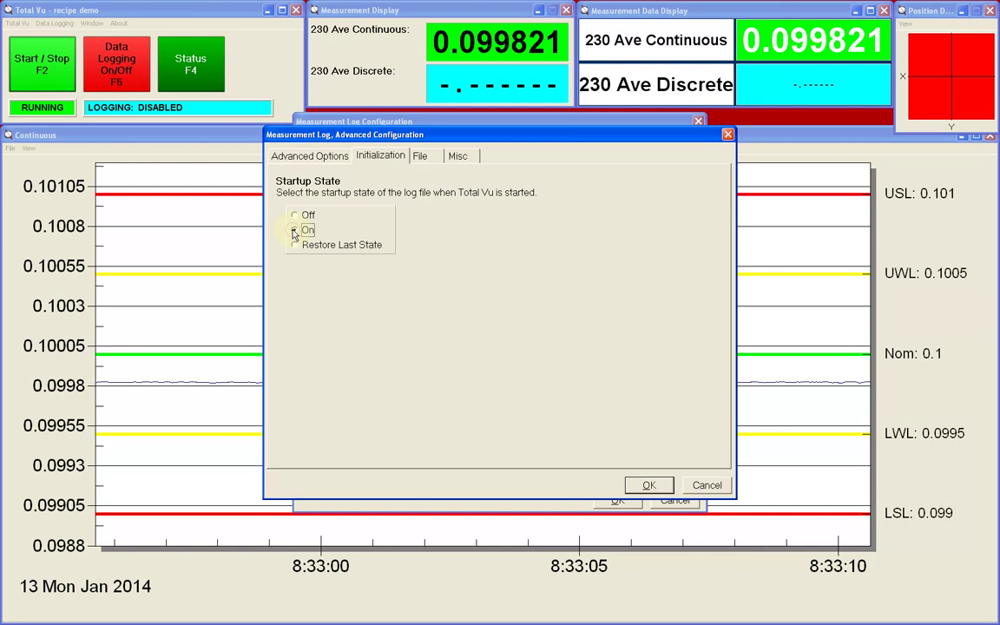
click(295, 216)
click(295, 245)
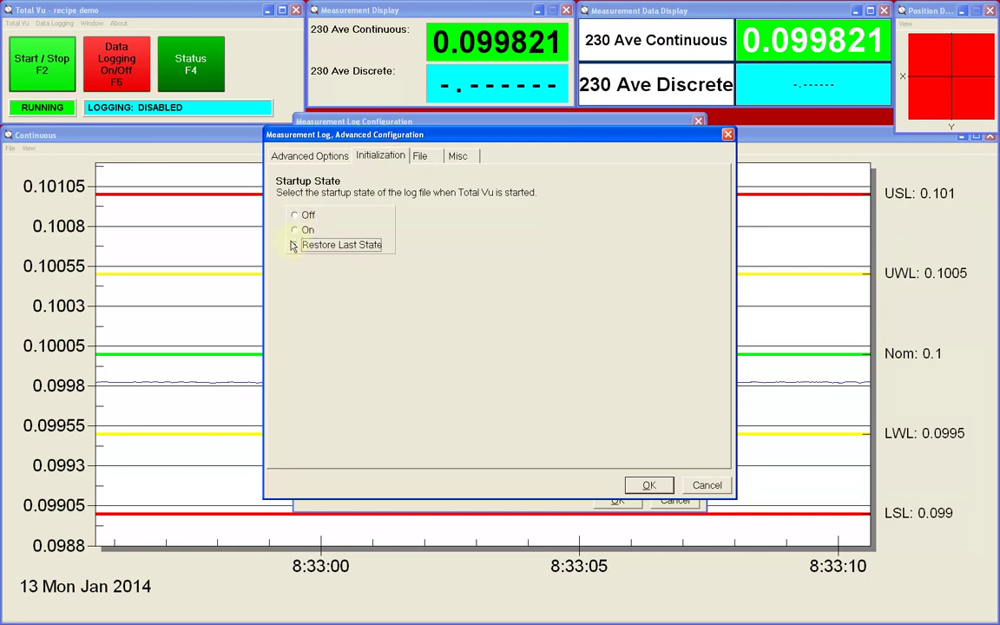
Step: Set the flush interval to 5 minutes and enable High-Speed Logging
click(421, 158)
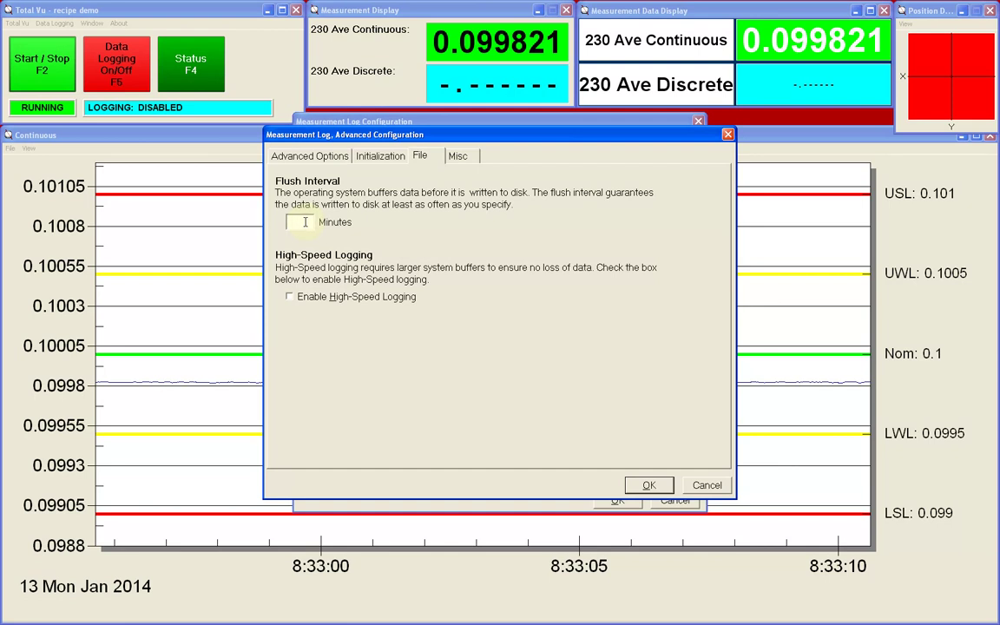
text(5)
click(290, 297)
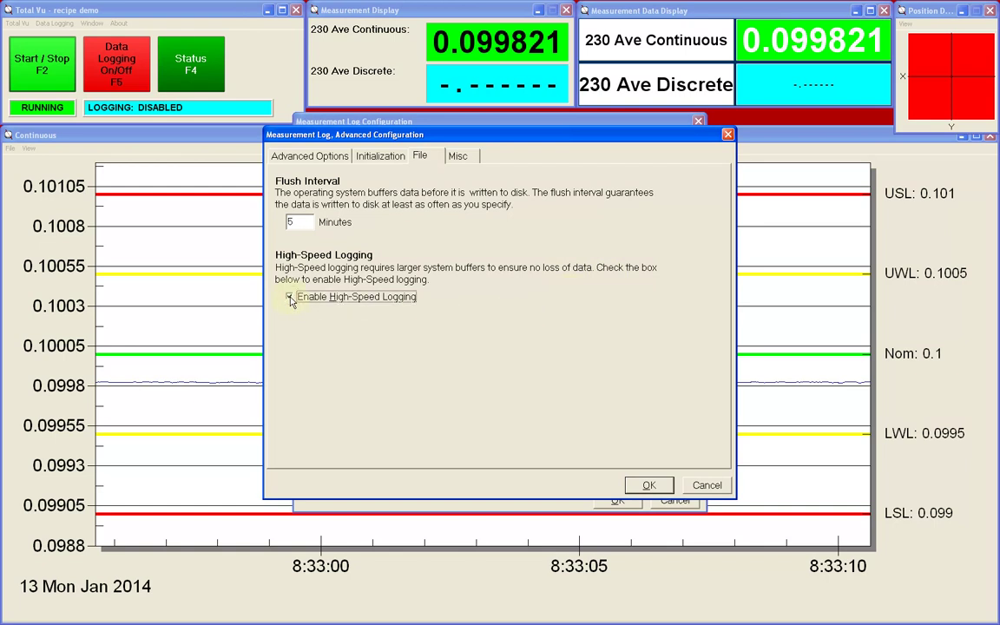
Step: Try a Maximum Records limit of 500000 and clear it, then try the Overwrite On Start option and leave it off
click(463, 156)
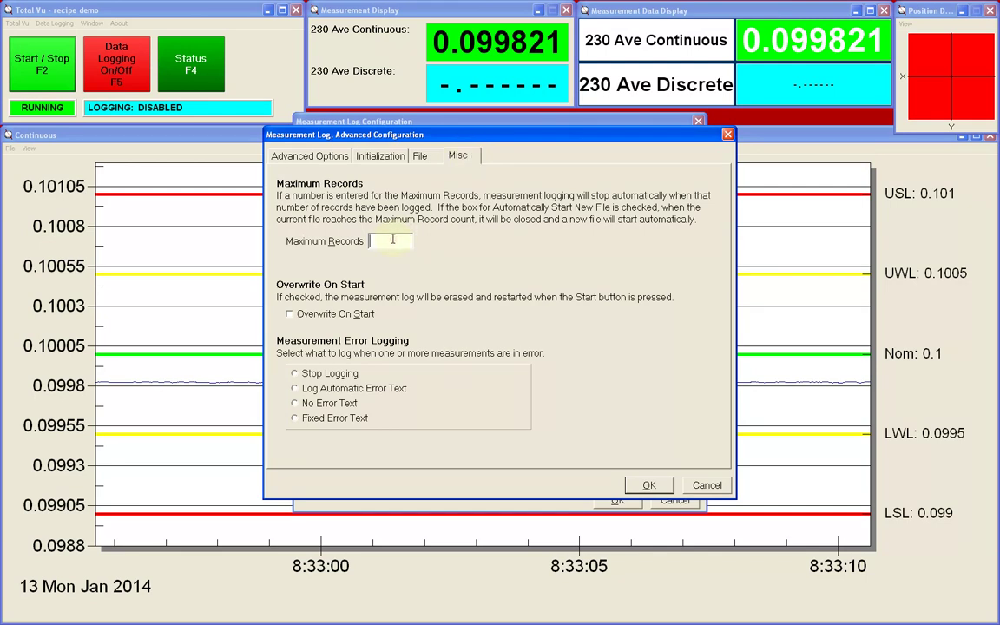
text(500000)
drag(405, 241, 334, 215)
key(BackSpace)
click(290, 316)
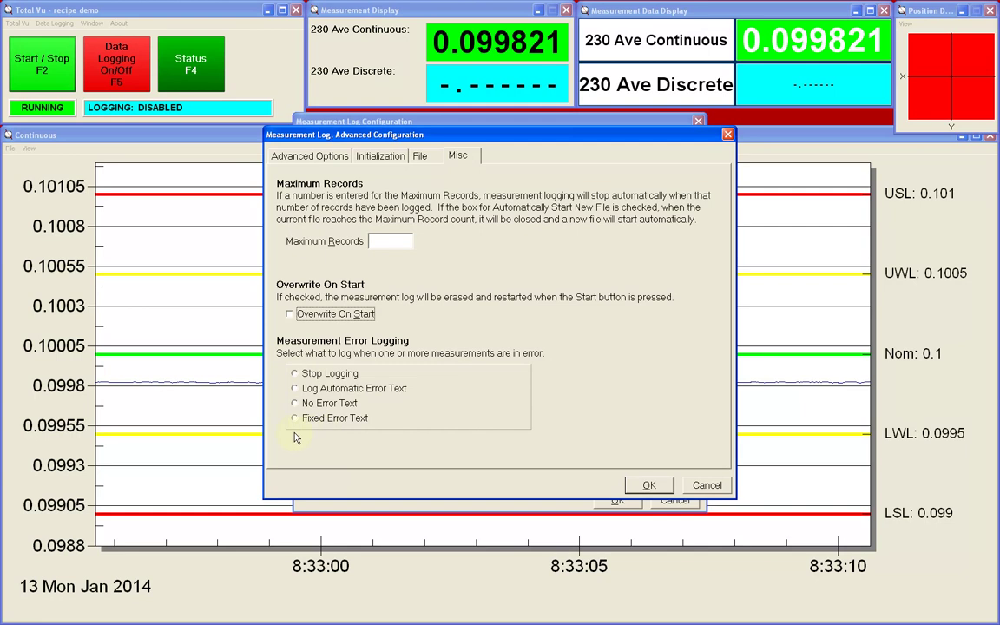
Step: Try Stop Logging for measurement errors and switch the error logging to Log Automatic Error Text
click(295, 375)
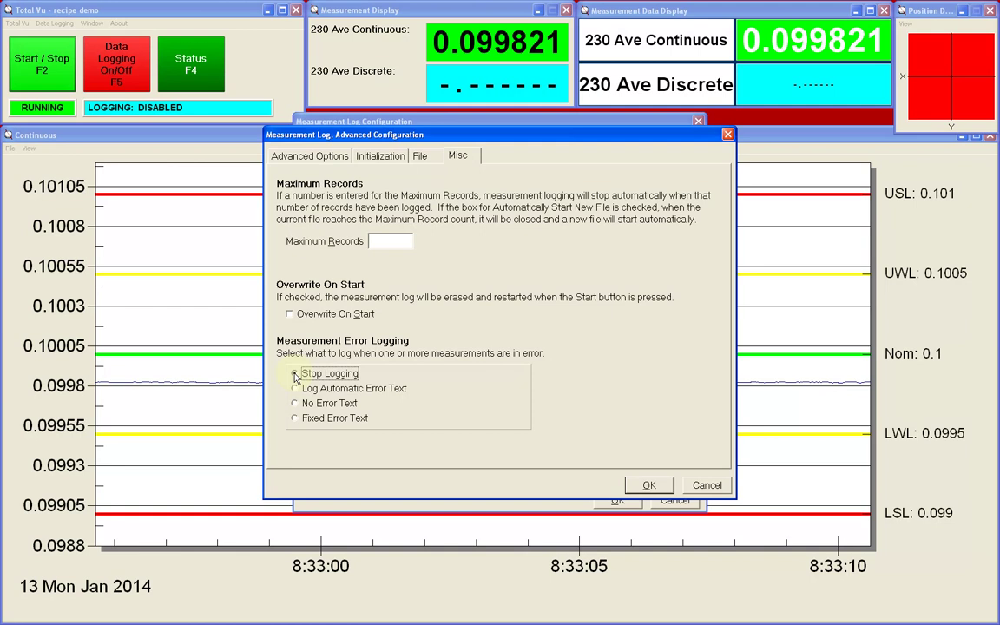
click(295, 375)
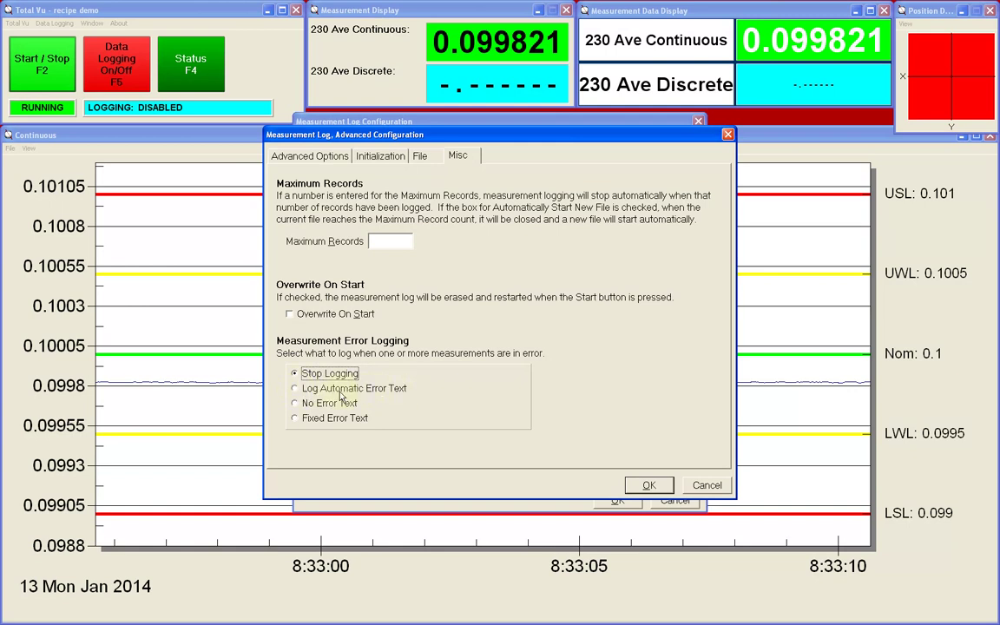
click(295, 390)
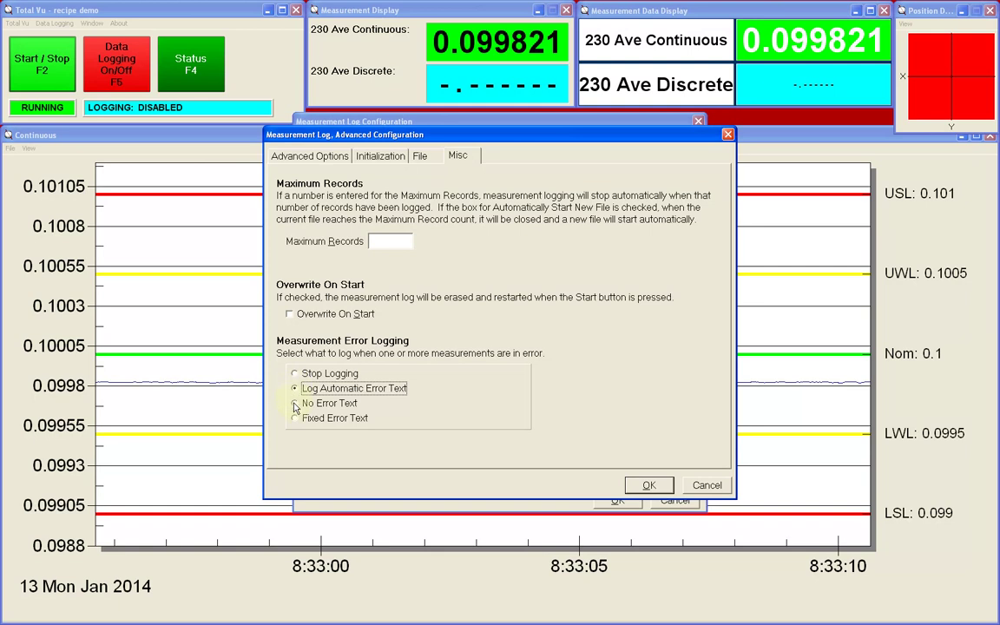
Step: Try No Error Text and Fixed Error Text for measurement errors, choose Log Automatic Error Text again and accept the advanced configuration
click(295, 405)
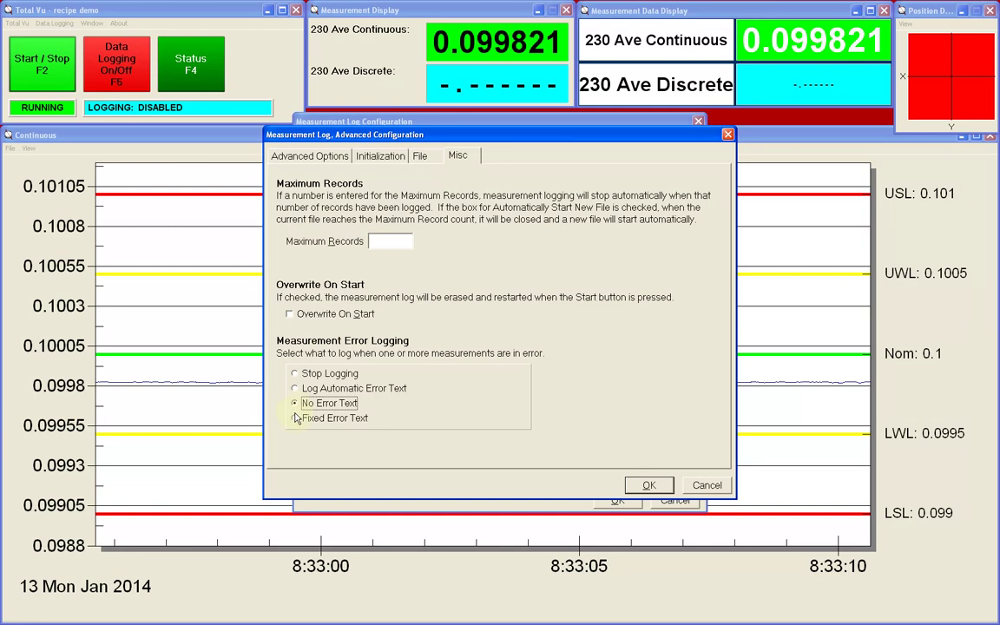
click(295, 420)
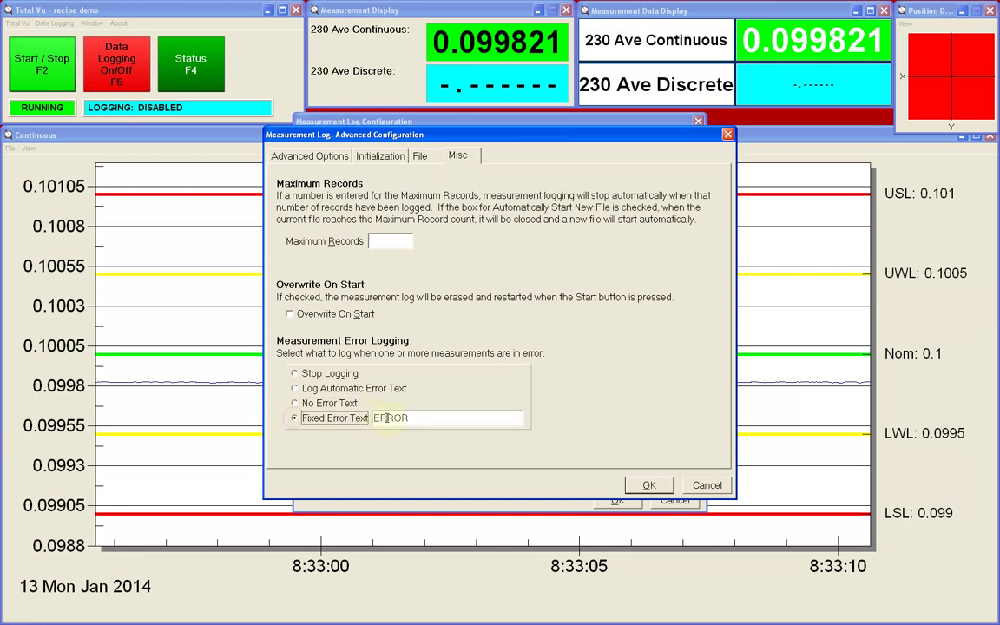
drag(446, 419, 373, 418)
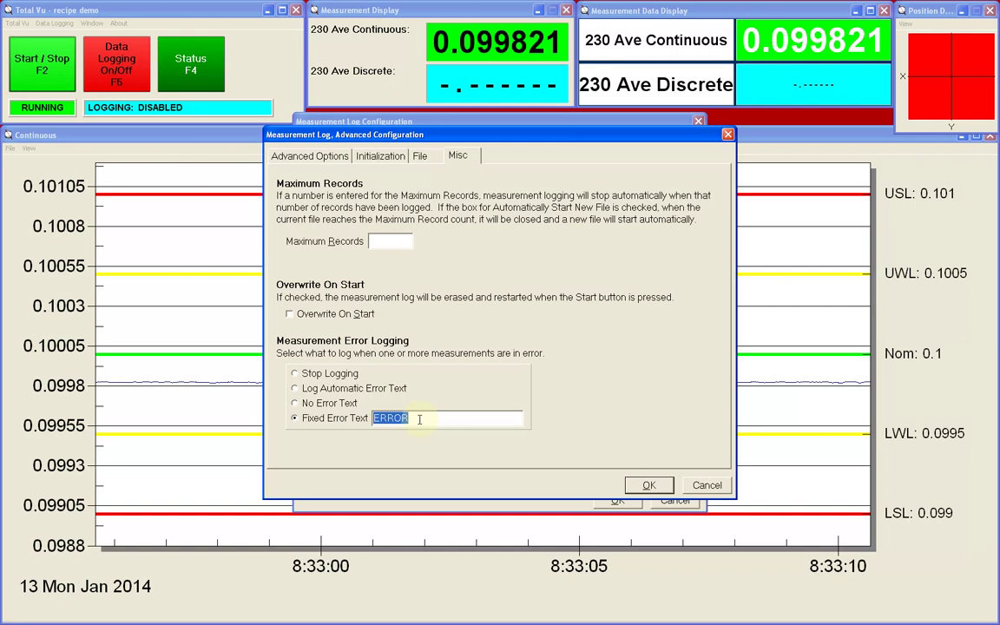
click(295, 388)
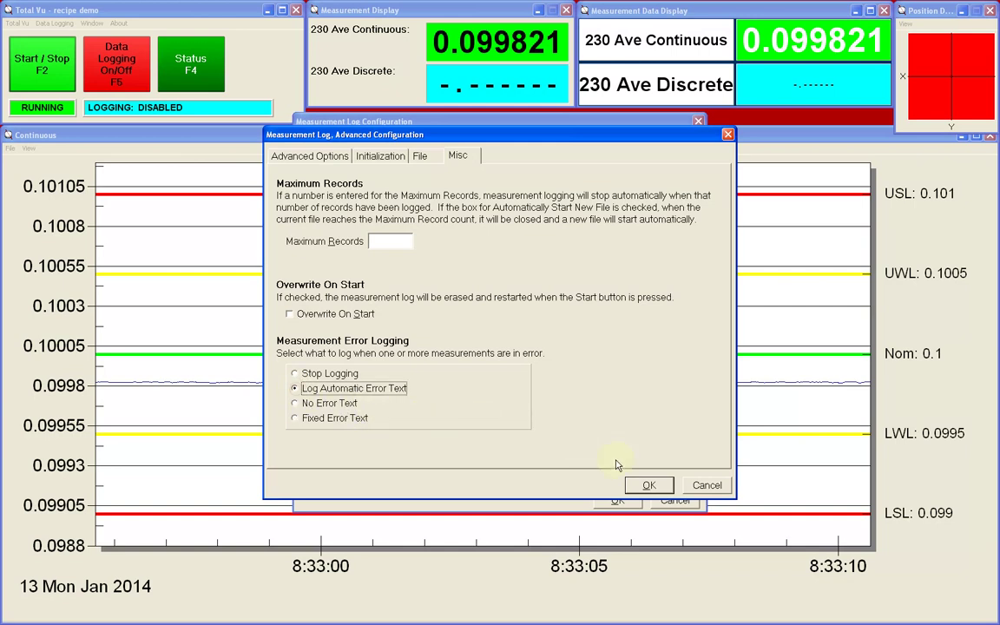
click(647, 484)
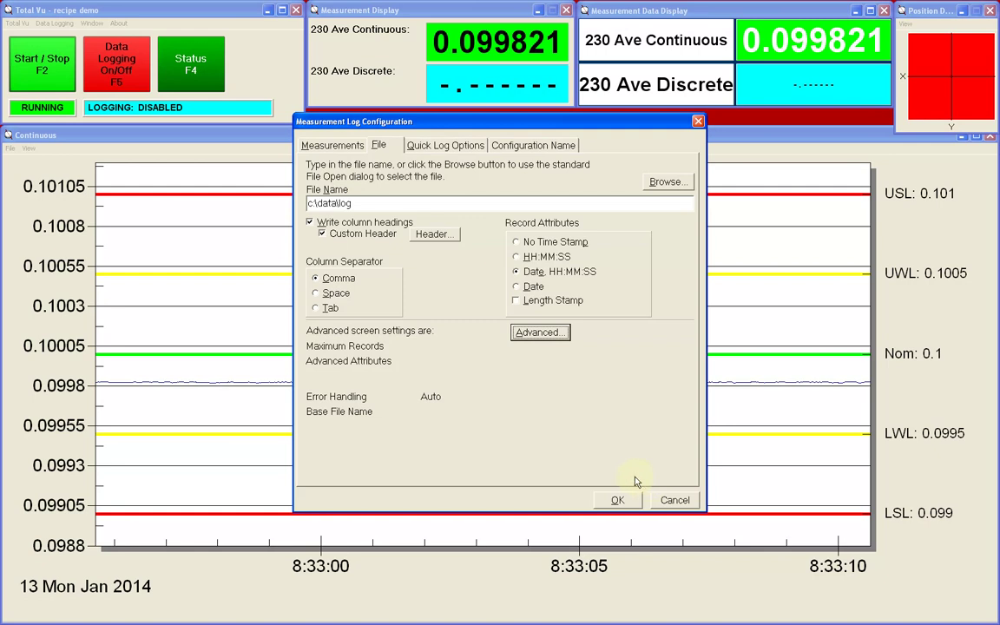
Step: In the quick log options, force the default folder to C:\data\
click(436, 147)
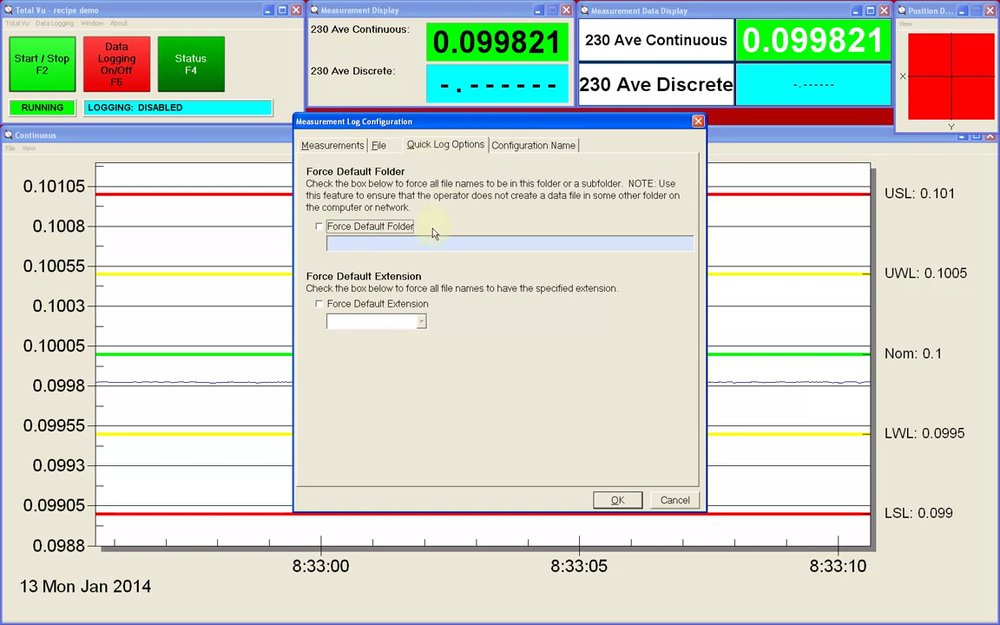
click(319, 227)
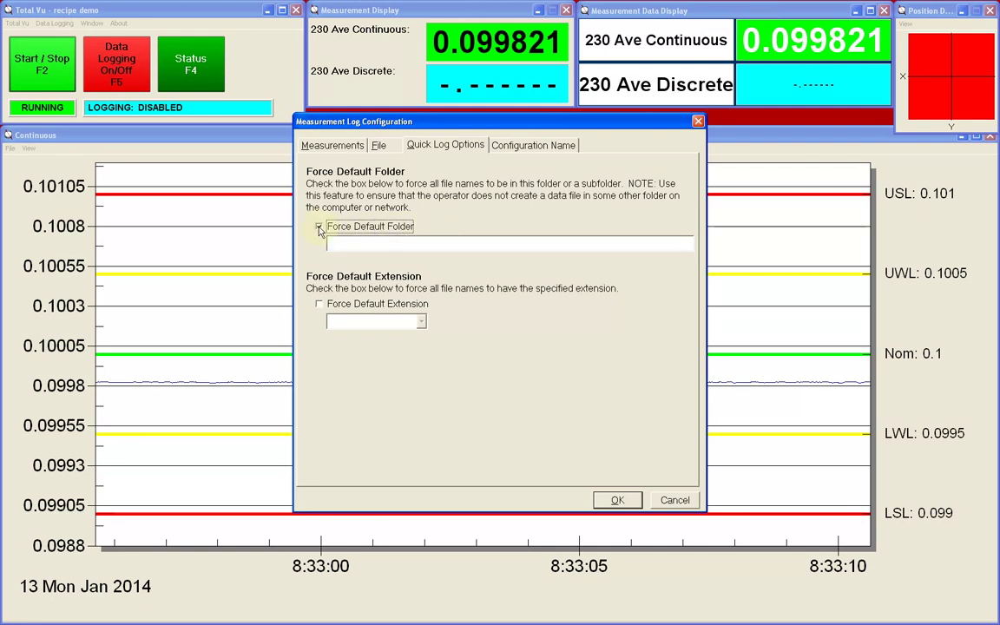
click(360, 246)
text(C)
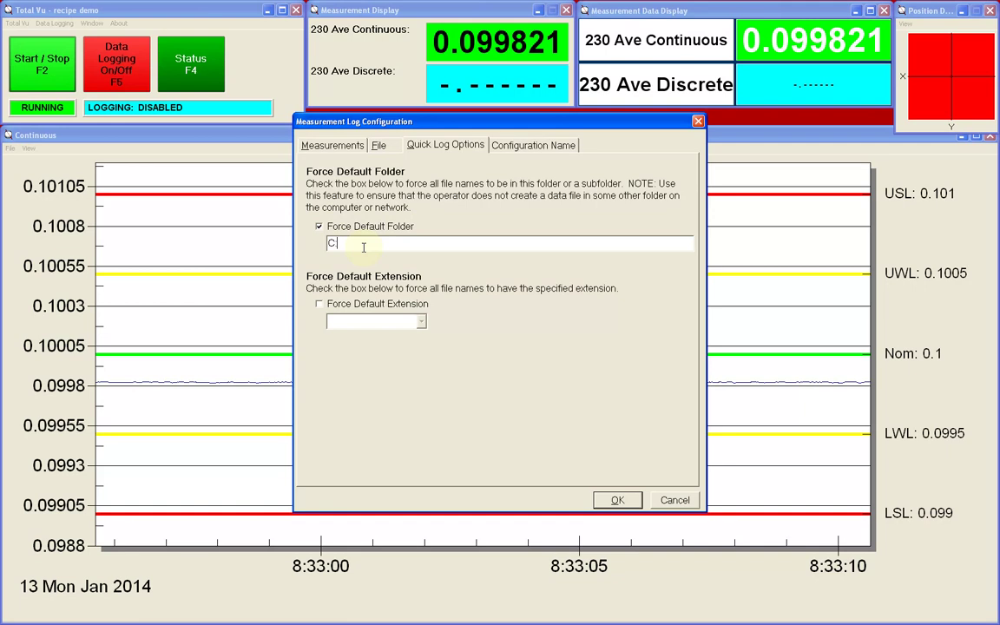
text(:\data\)
Step: Force the default file extension of quick logs to .csv
click(318, 304)
click(360, 321)
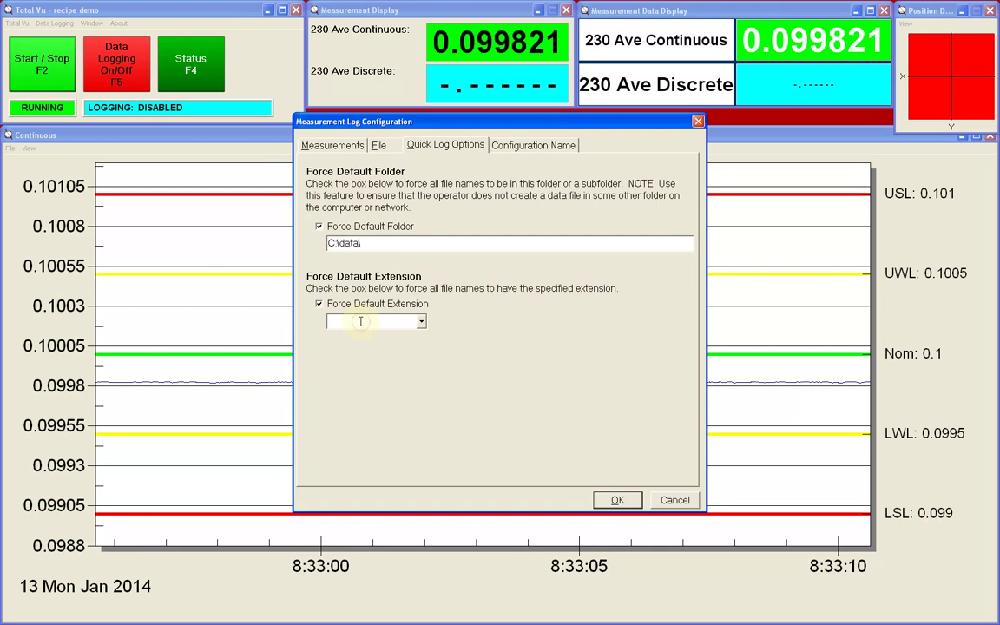
click(421, 322)
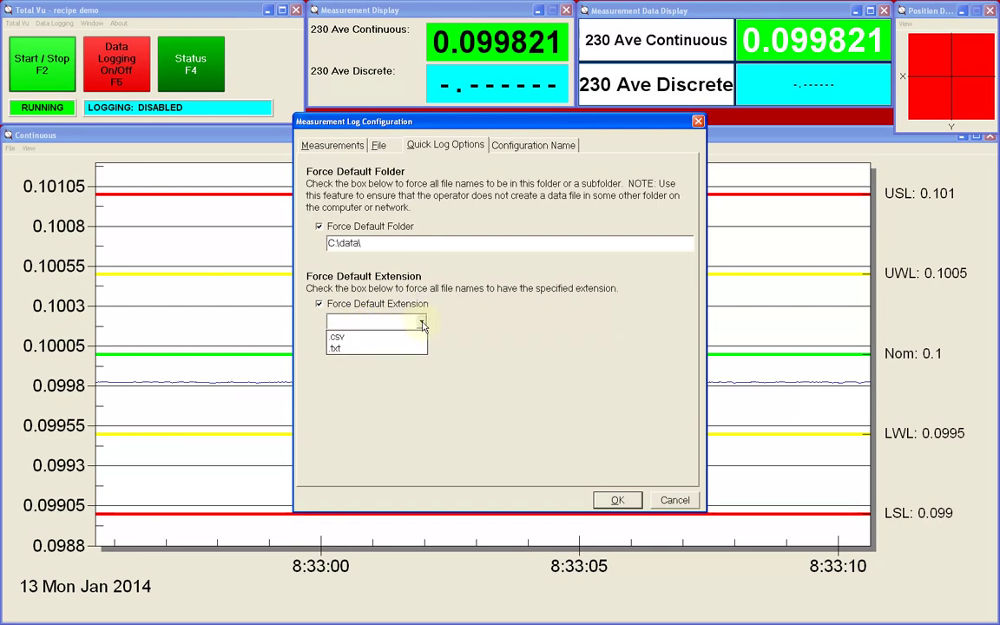
click(420, 336)
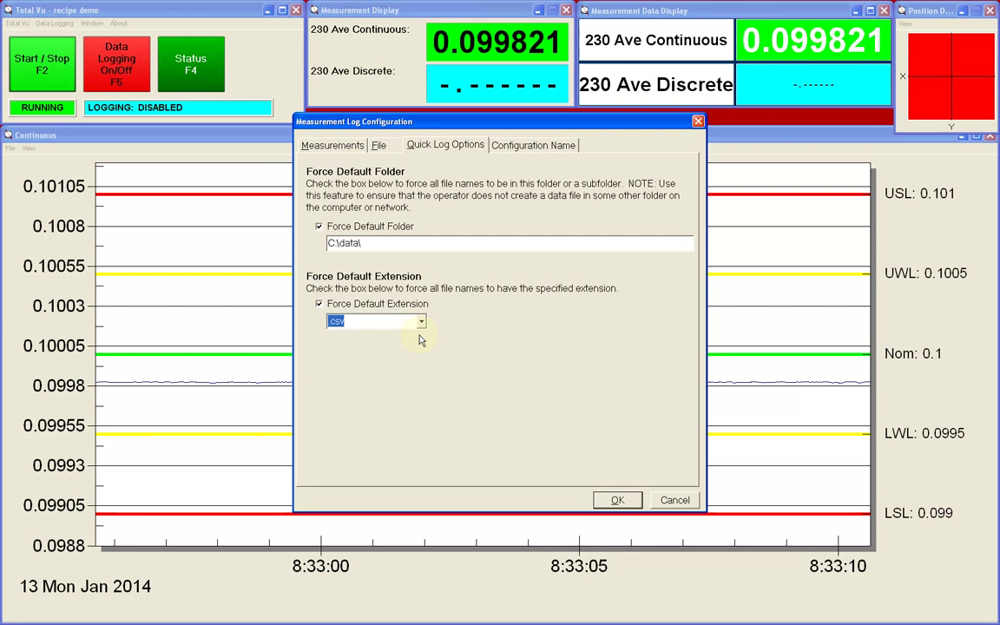
Step: Name the log configuration QuickLog Demo and save it, choosing to append to the existing file
click(536, 149)
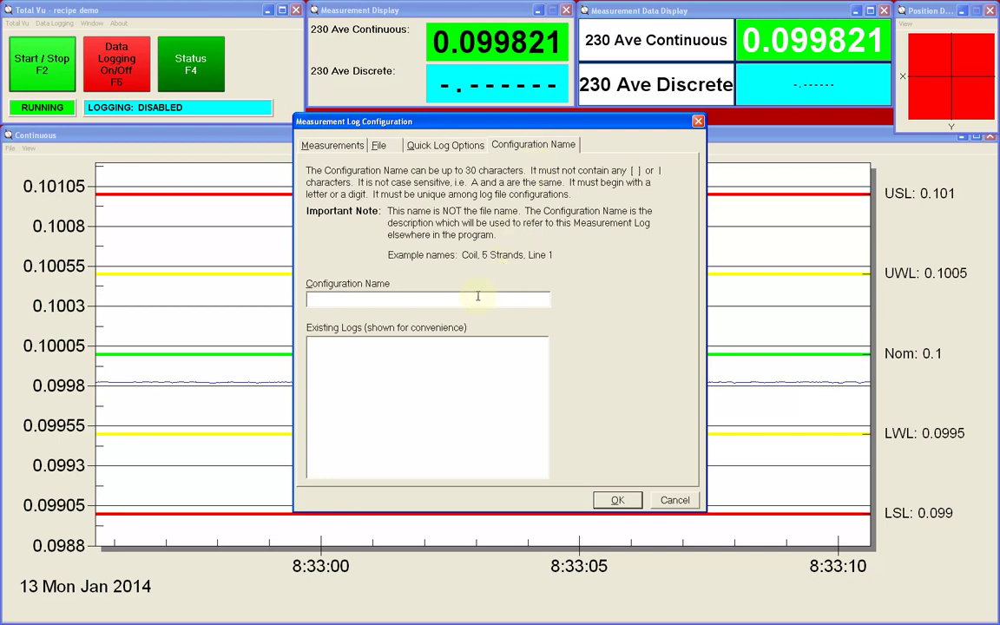
text(QuickLog Demo)
click(618, 501)
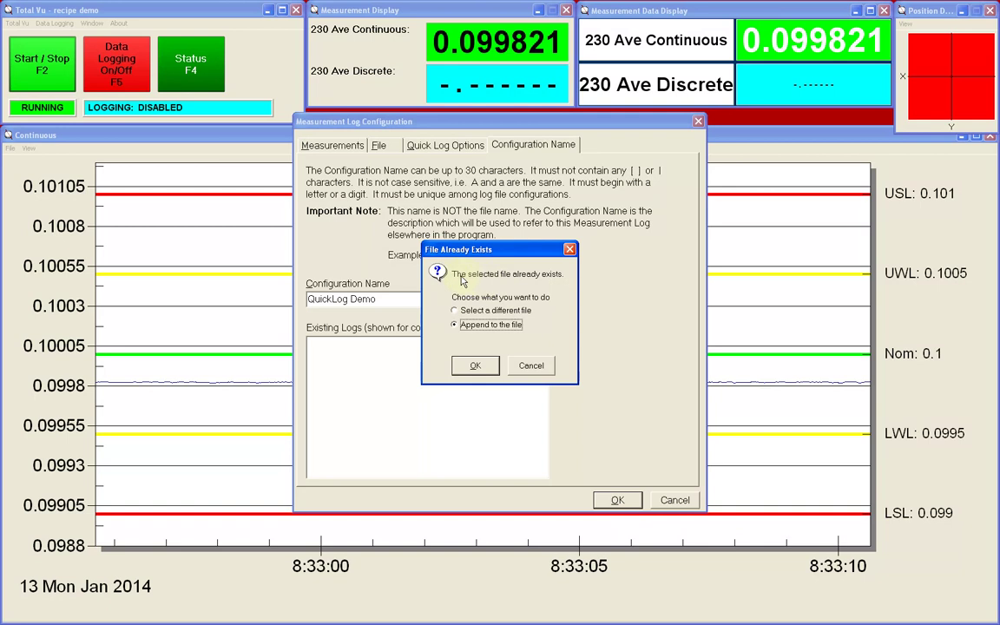
click(477, 366)
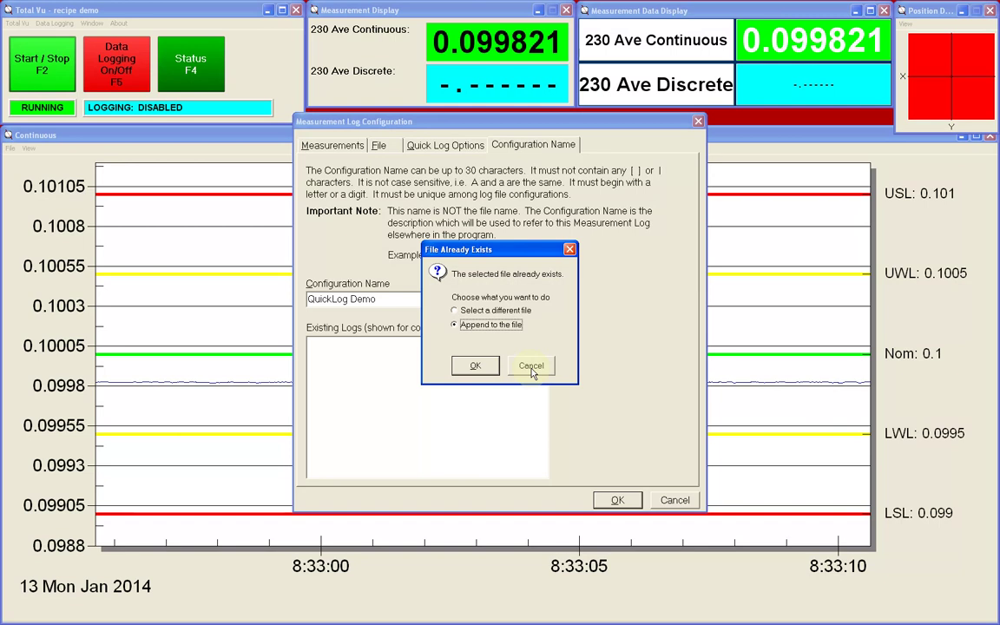
click(477, 368)
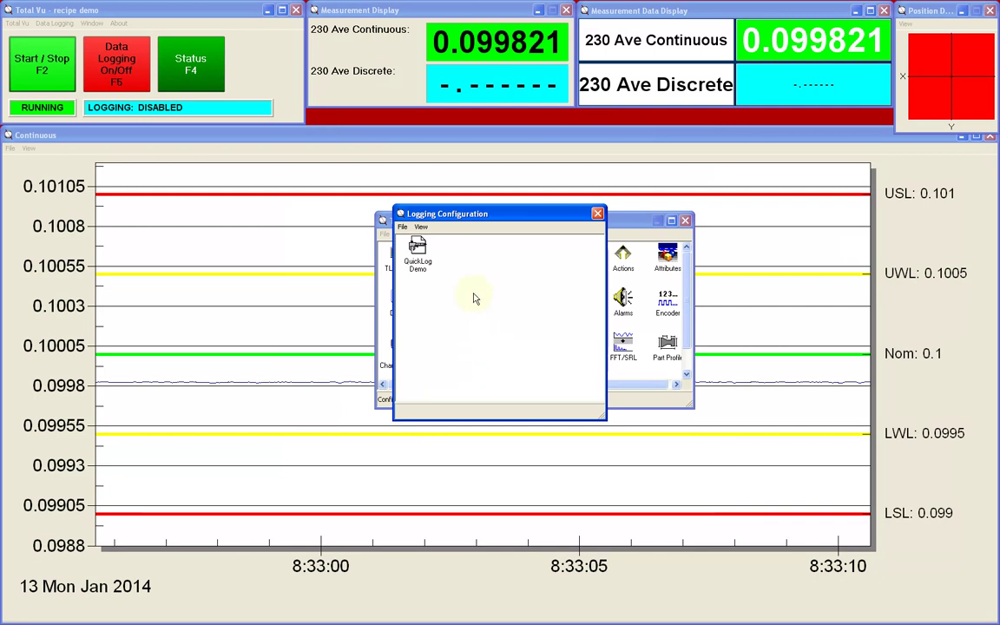
Step: Start a Quick Log from the QuickLog Demo configuration with log2 as the new data logging name
right_click(420, 253)
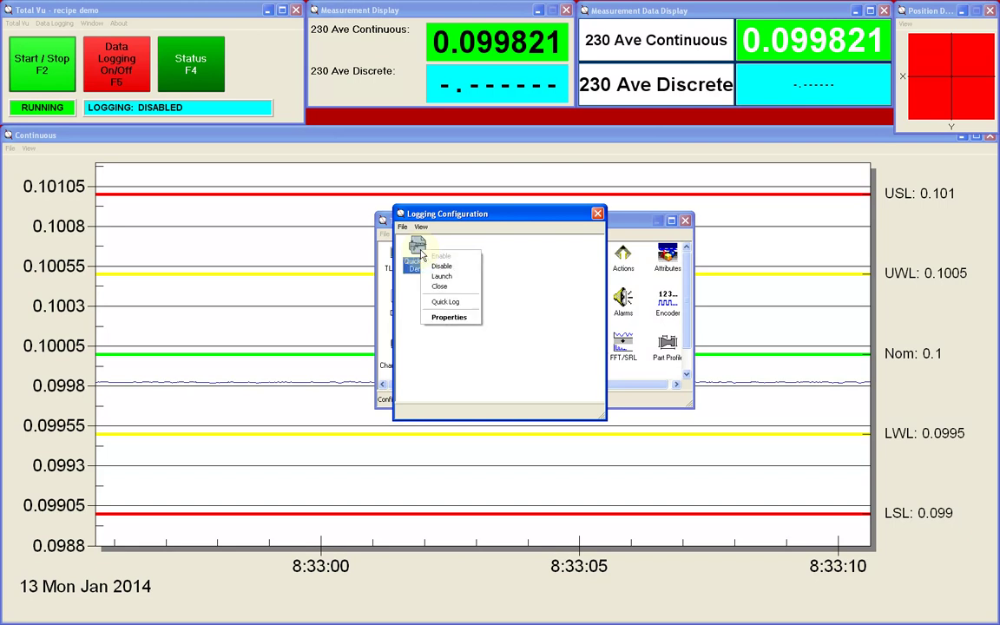
click(446, 303)
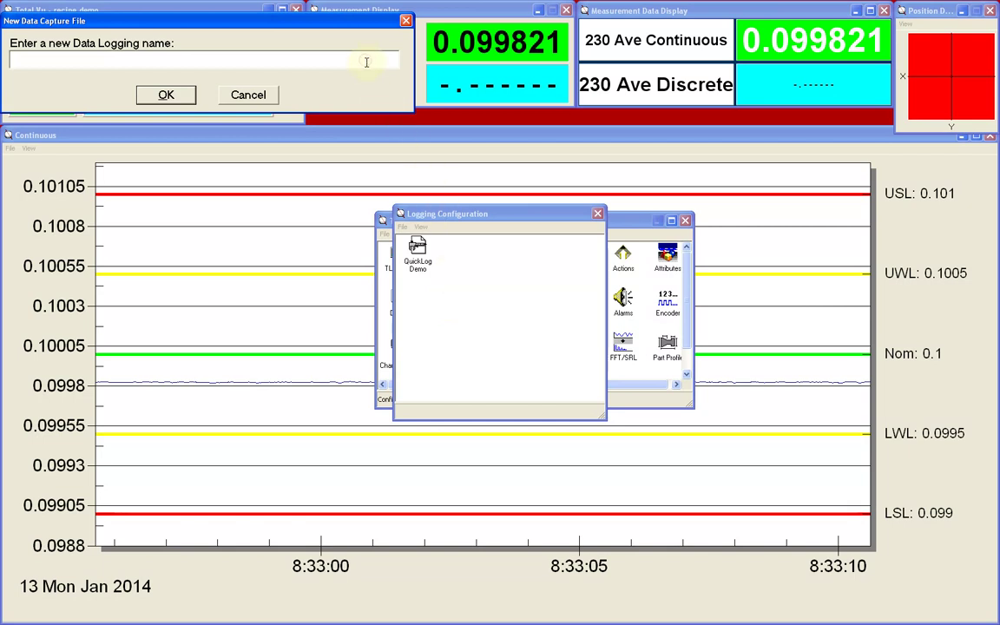
text(log2)
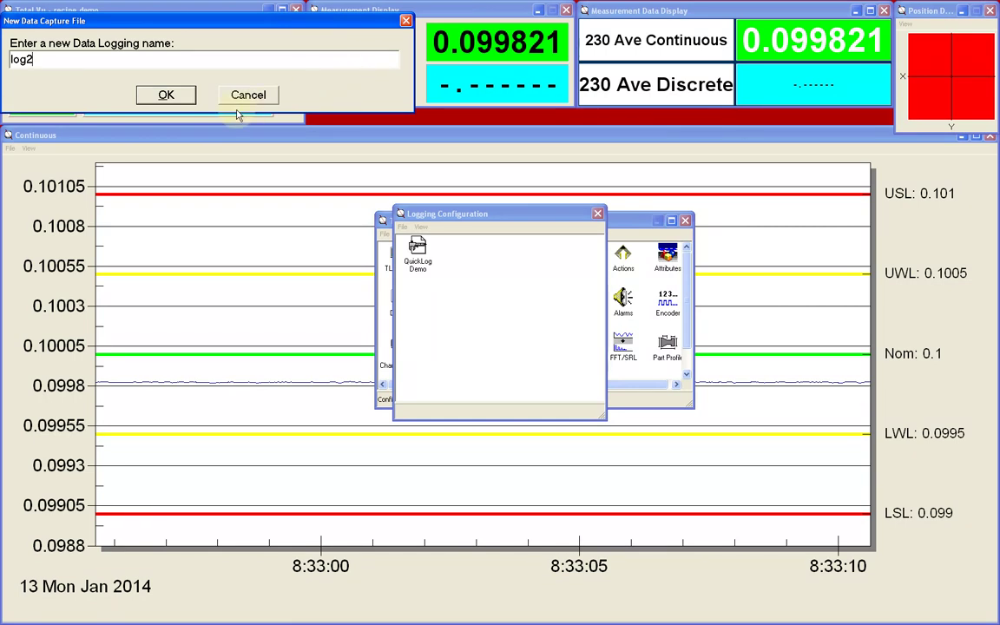
click(167, 96)
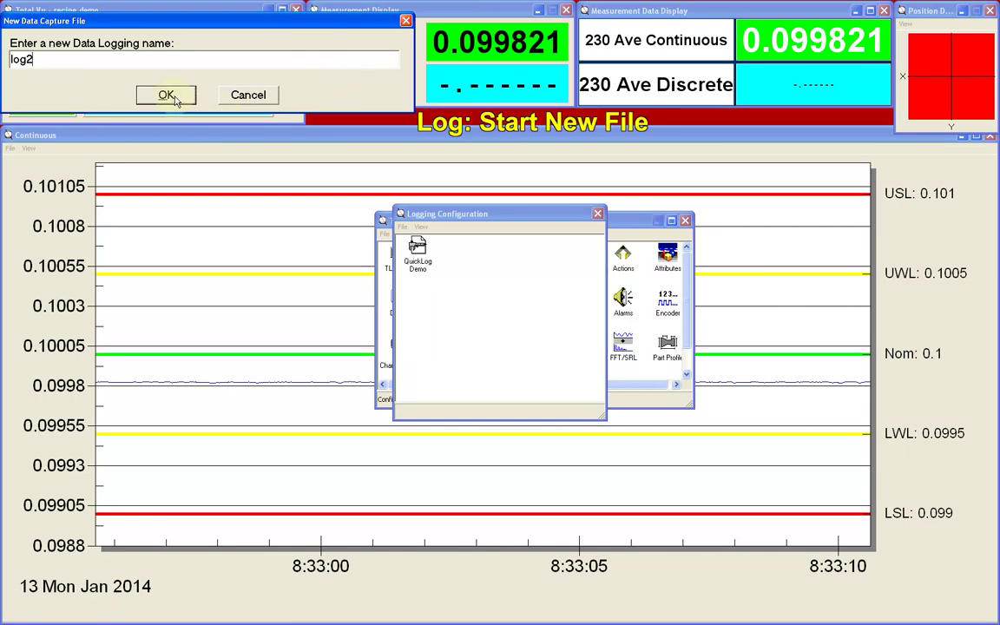
click(170, 97)
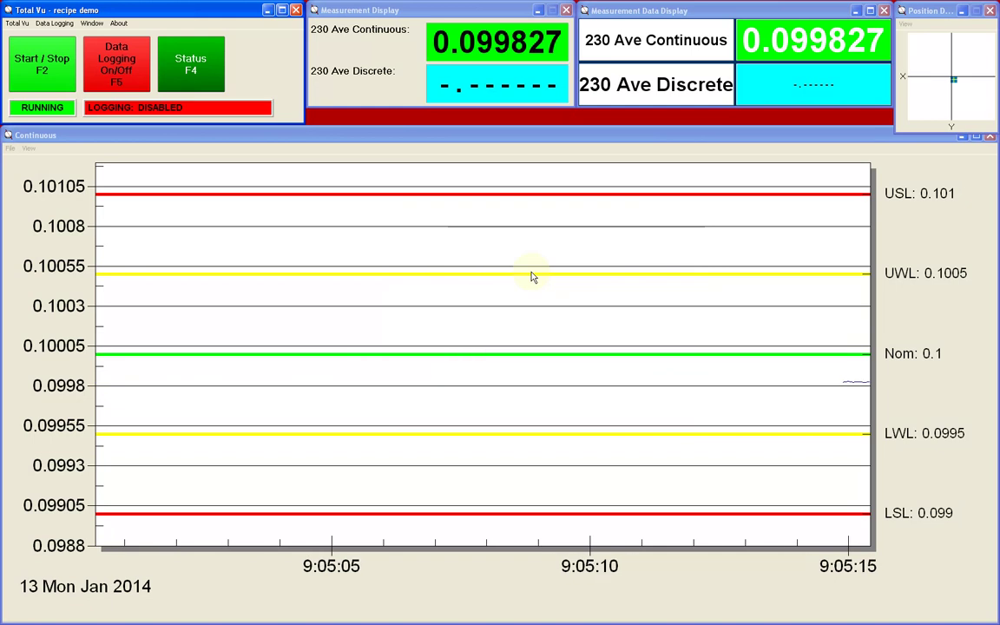
Step: Turn data logging on to record a short run of measurements and turn it off again
click(118, 72)
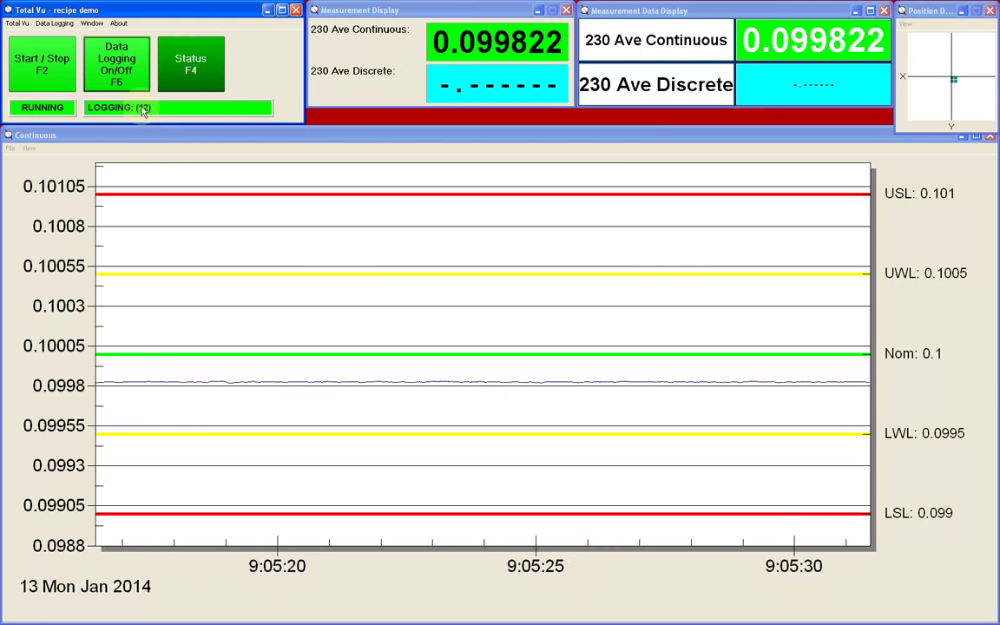
click(128, 67)
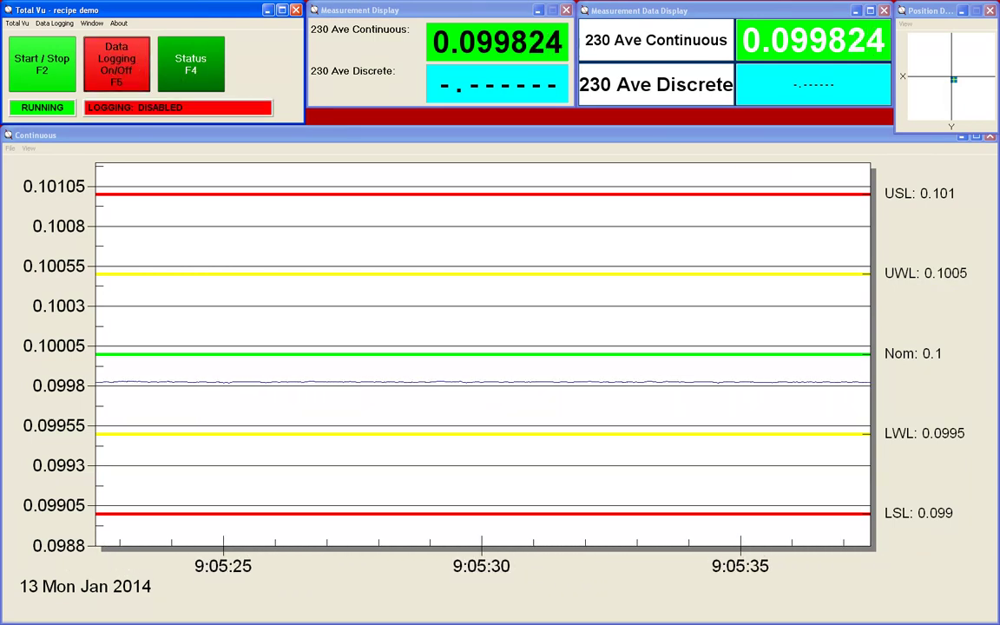
Step: Switch to the C:\DATA folder and open log2.csv in OpenOffice Calc, accepting the comma-separated text import
key(alt+Tab)
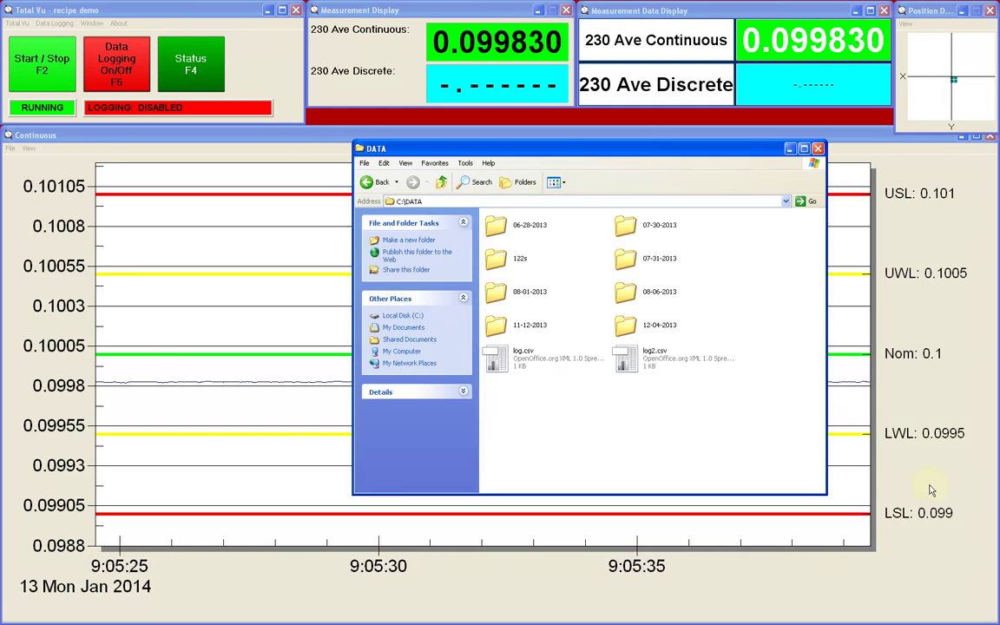
double_click(655, 358)
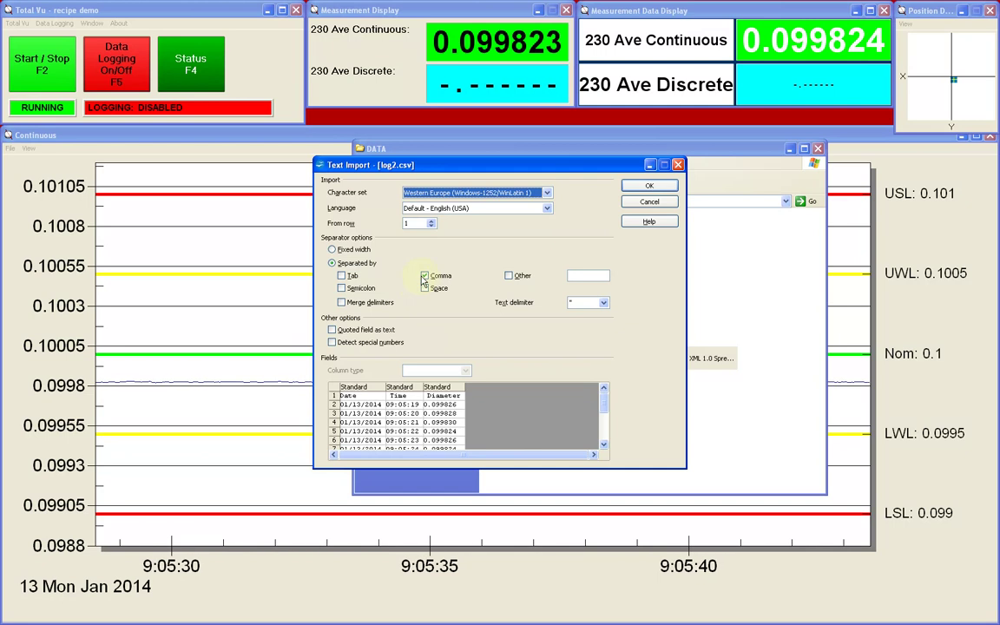
click(648, 187)
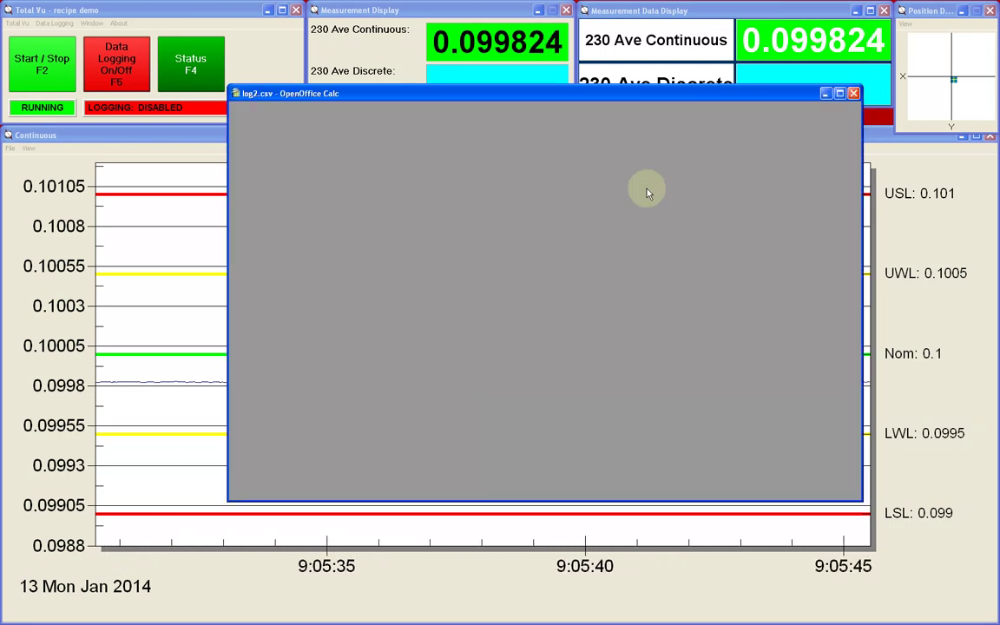